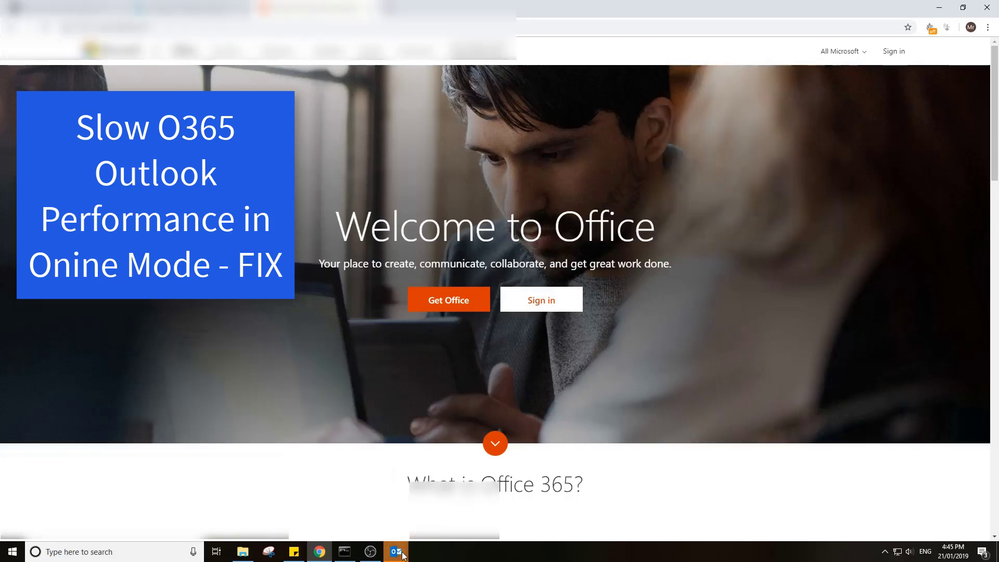
- Bring Outlook forward, then minimize it to reveal the Office welcome page
mouse_move(394, 543)
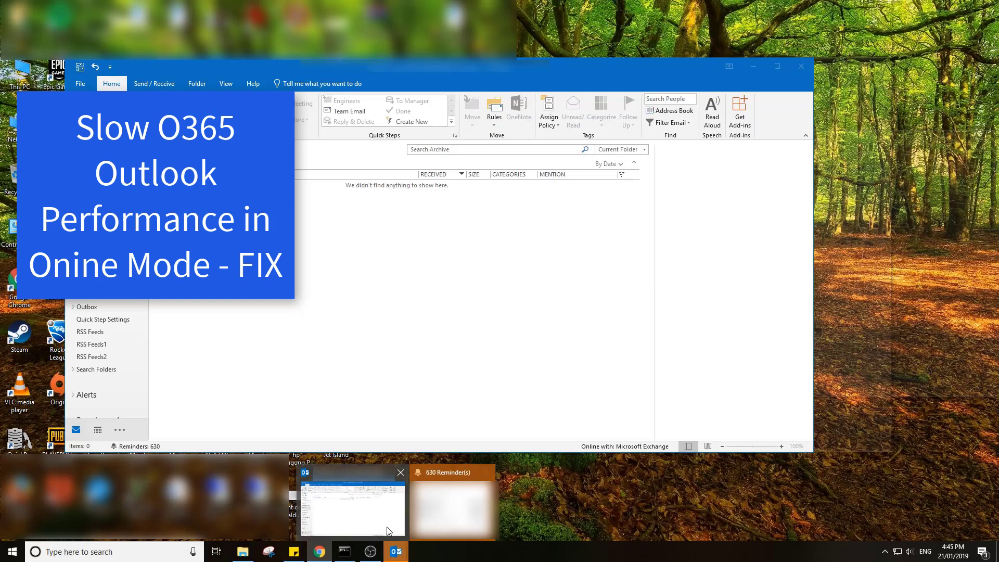
click(386, 523)
click(753, 66)
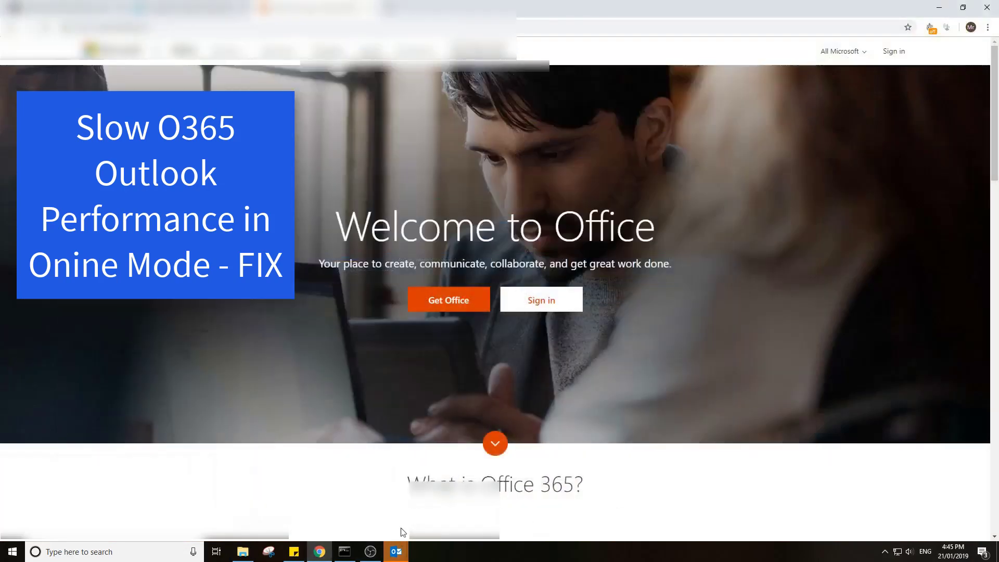
- Ping outlook.office365.com (155 ms average), then nslookup it, listing 52.98.71.210 among its addresses
mouse_move(344, 555)
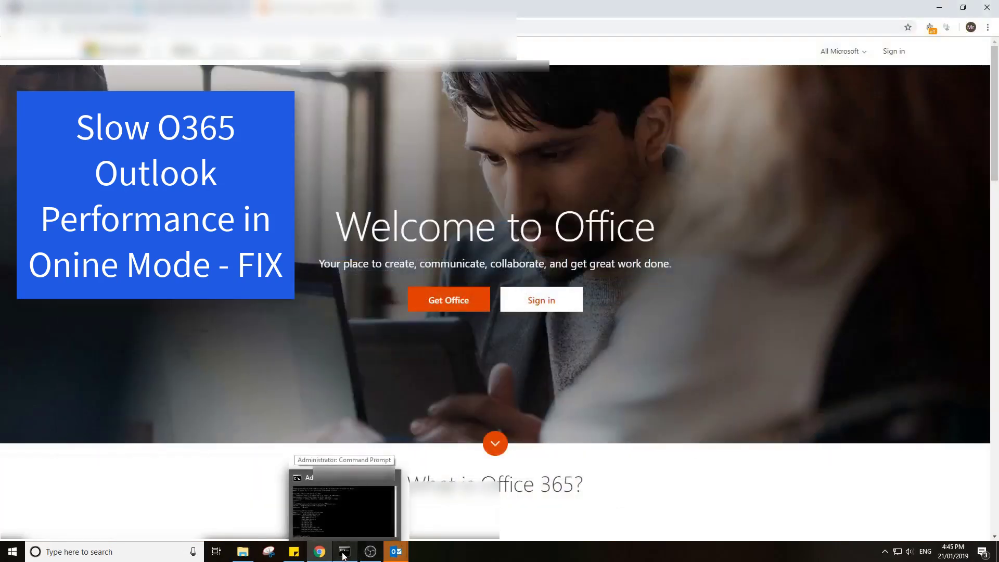
click(344, 556)
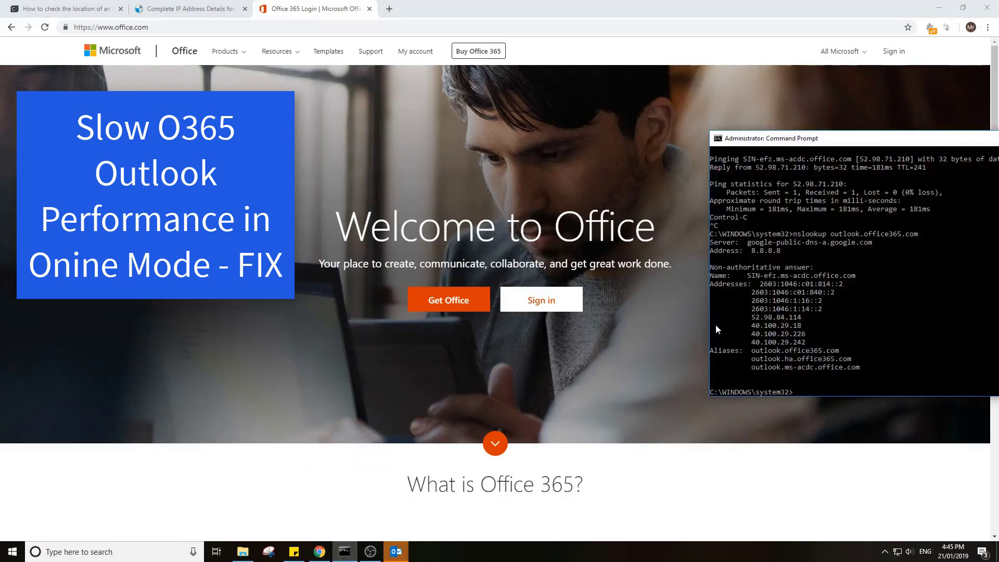
click(425, 212)
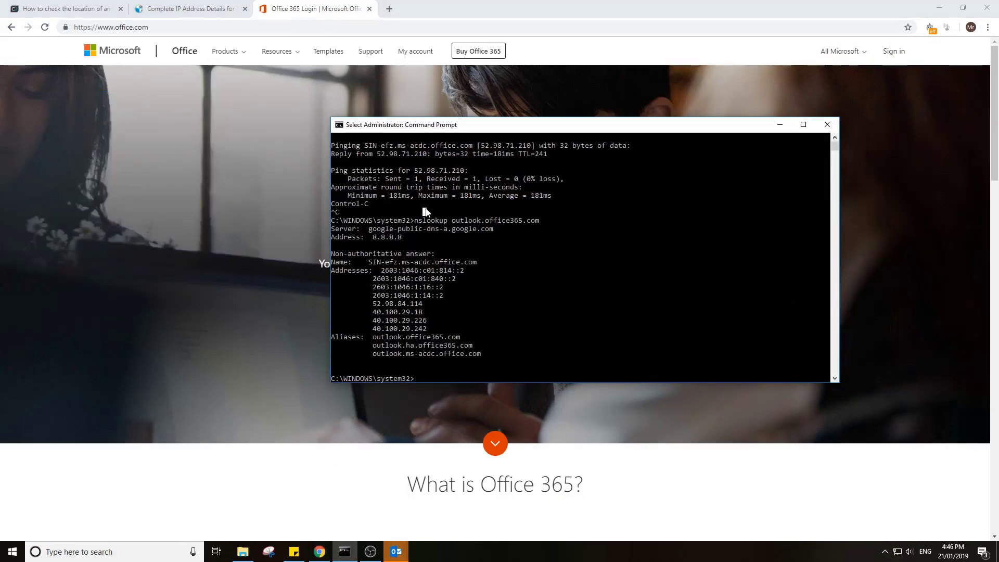
text(ping outlook.office)
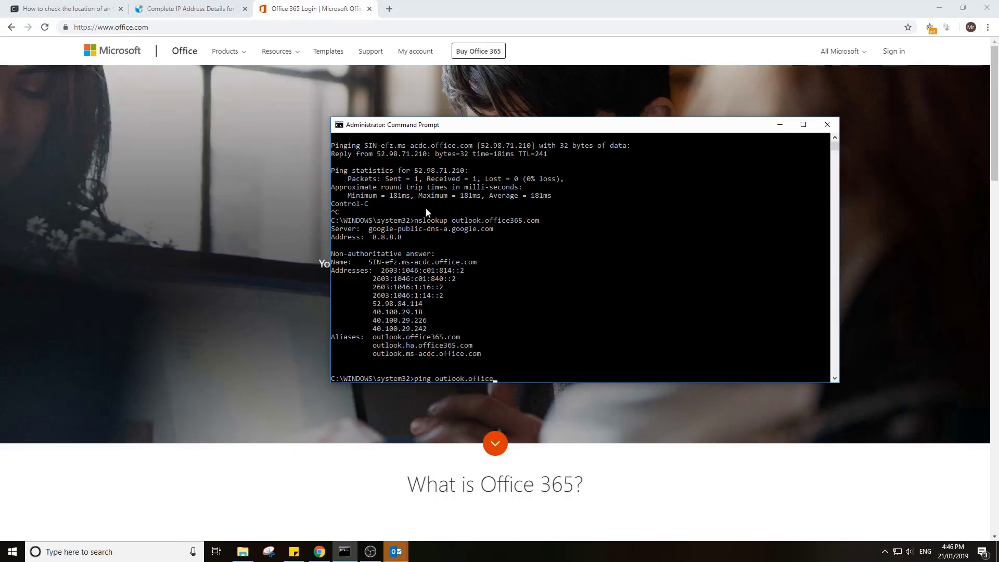
text(365.com)
key(Return)
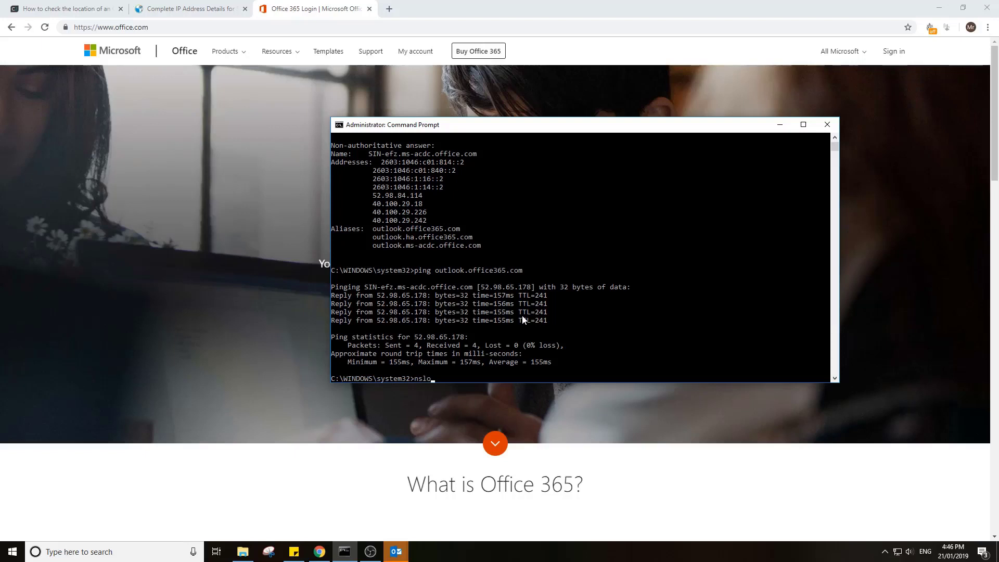
text(p outlook.office365.com)
key(Return)
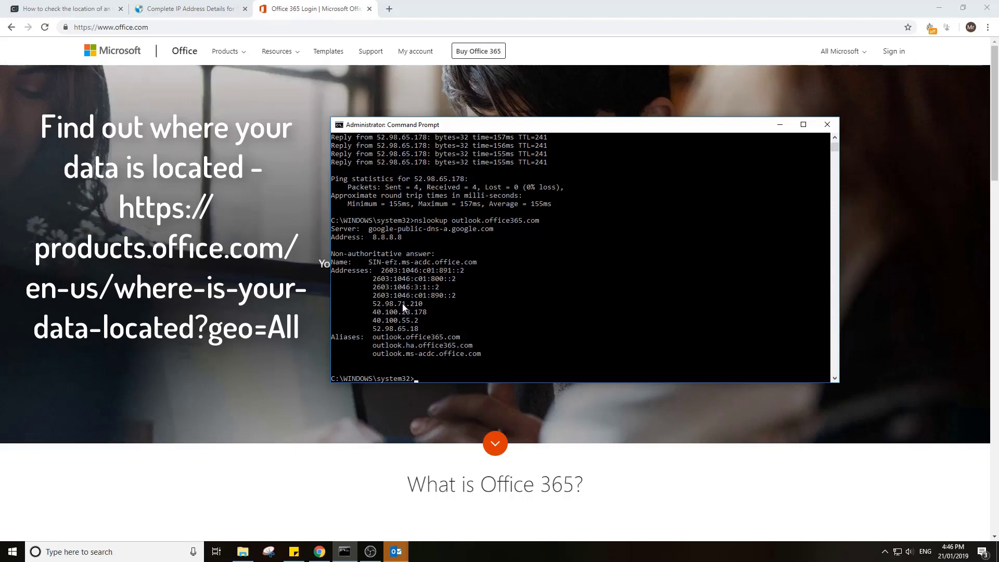
- Look up 52.98.71.210 on WhatIsMyIPAddress, showing Microsoft Corporation, ASN 8075, in Singapore
click(229, 9)
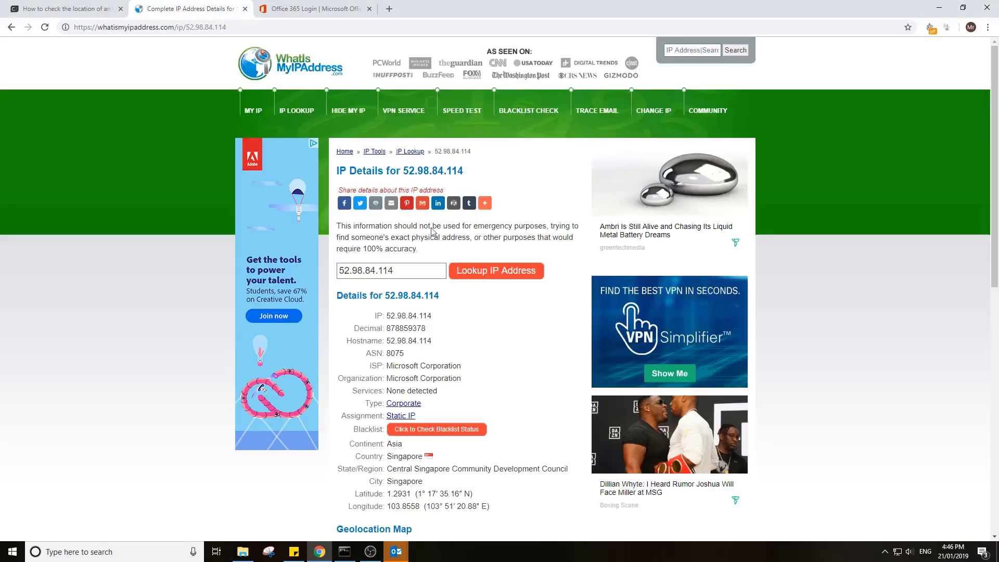
click(396, 270)
key(ctrl+a)
text(52.9)
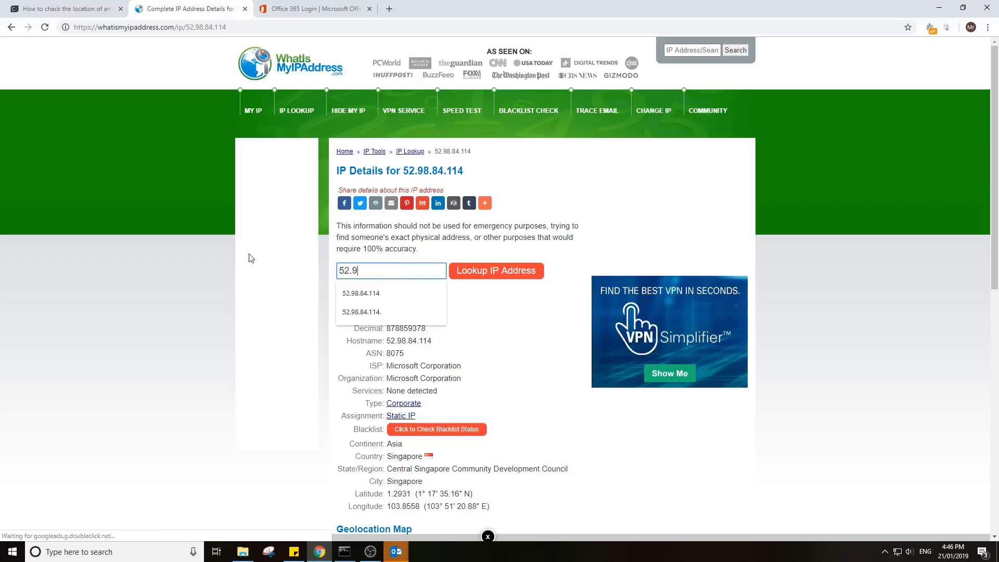
text(8.)
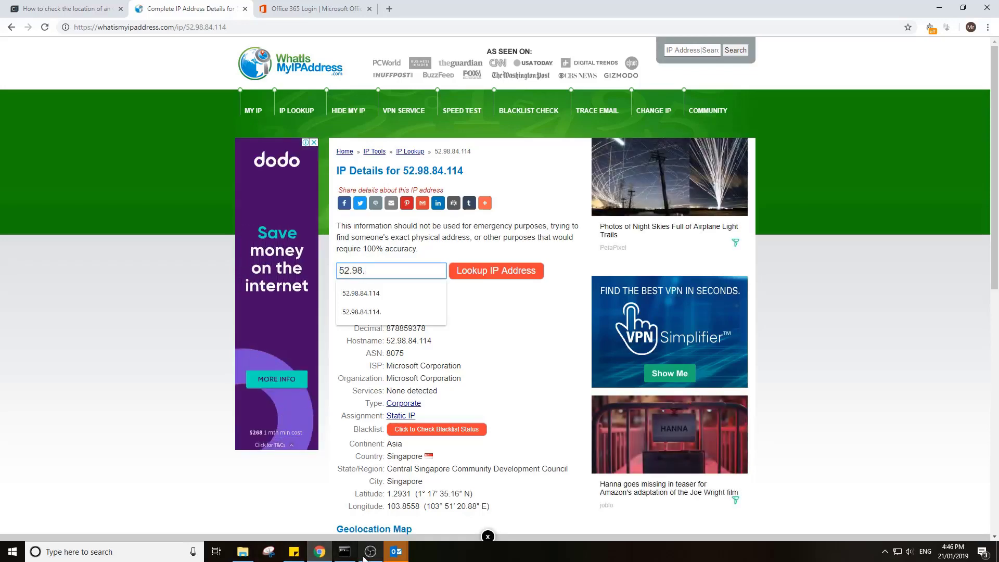
click(345, 552)
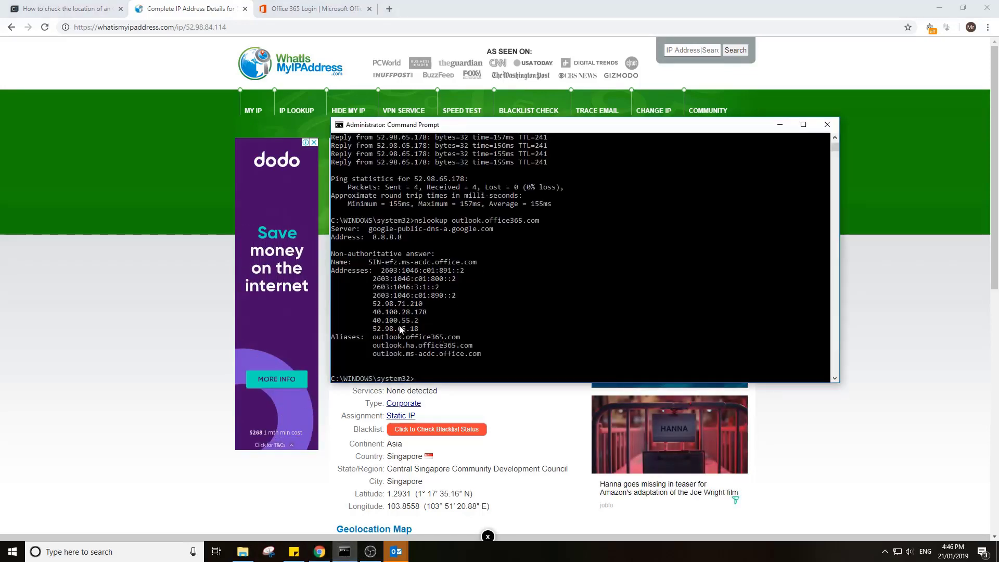
click(863, 304)
click(397, 271)
text(71.)
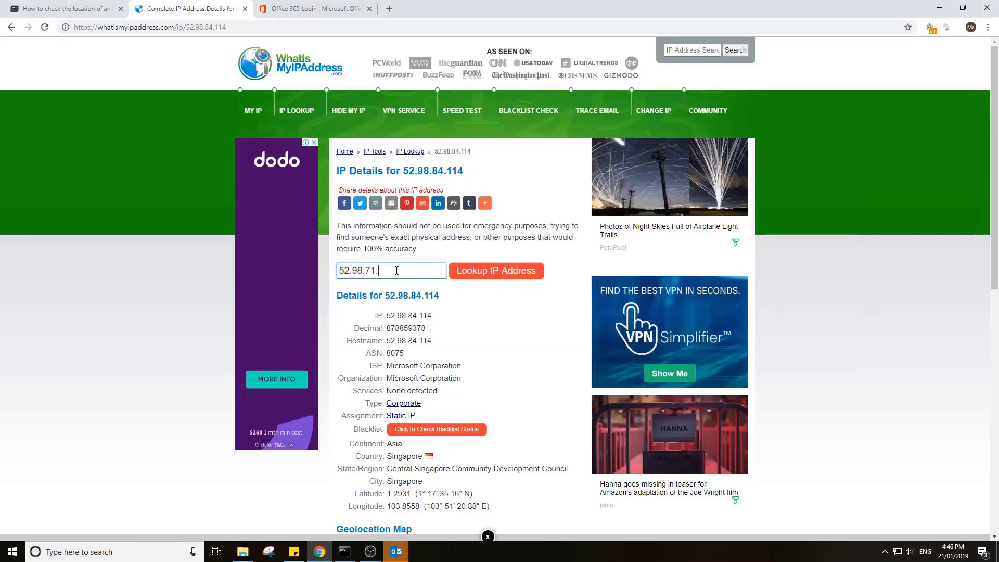
text(210)
click(481, 272)
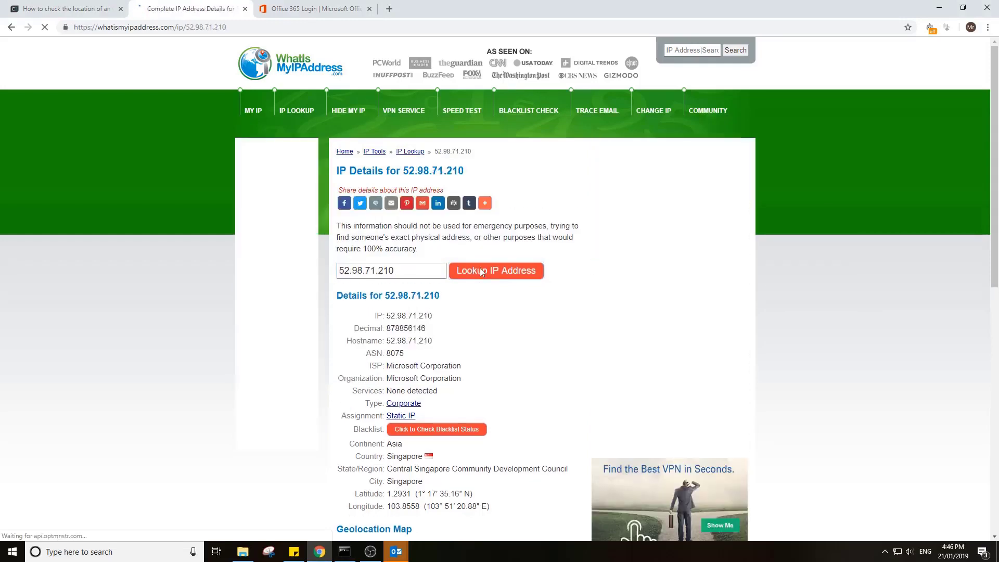
scroll(481, 272, down, 2)
drag(388, 353, 420, 353)
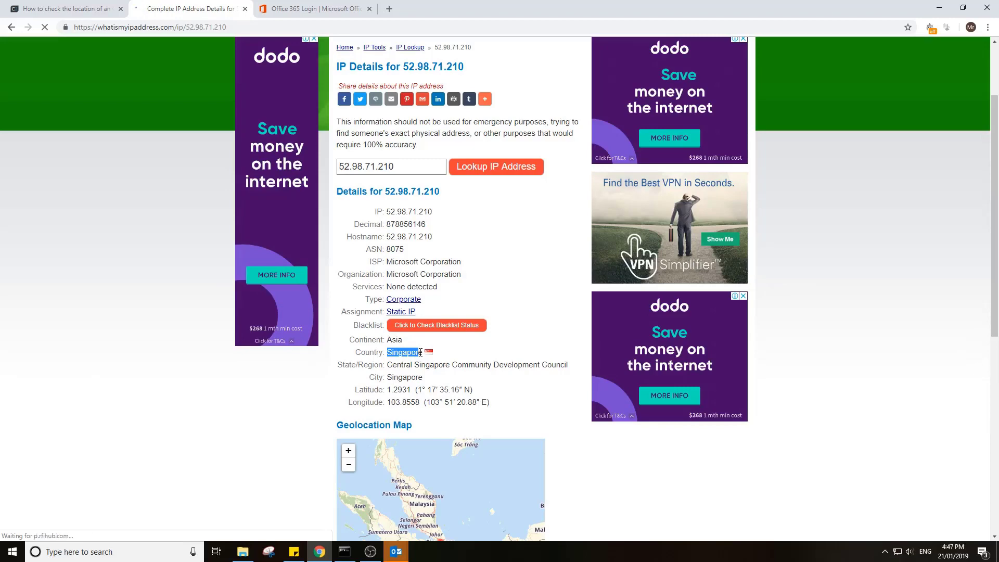
mouse_move(398, 557)
click(361, 526)
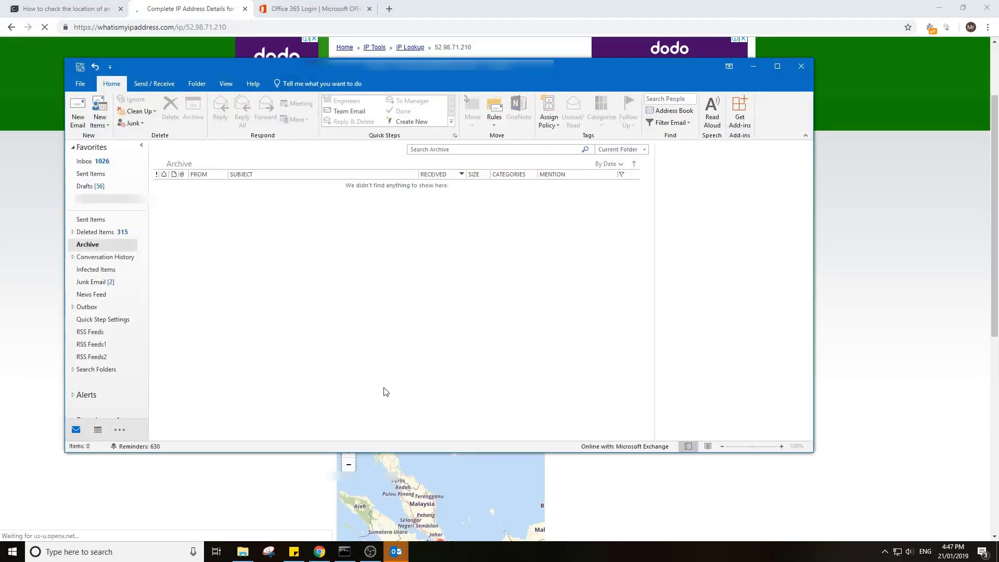
key(alt+Tab)
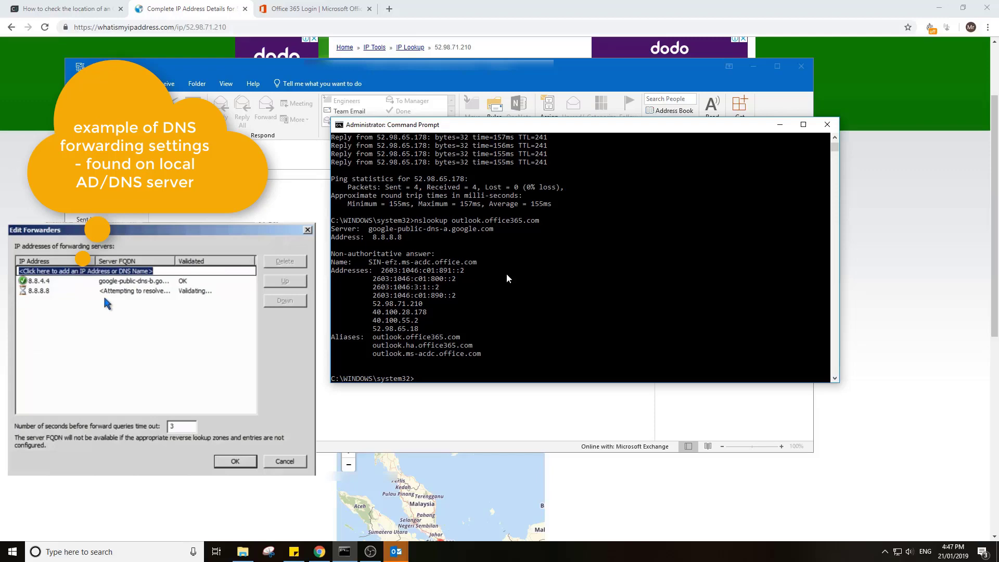
click(370, 552)
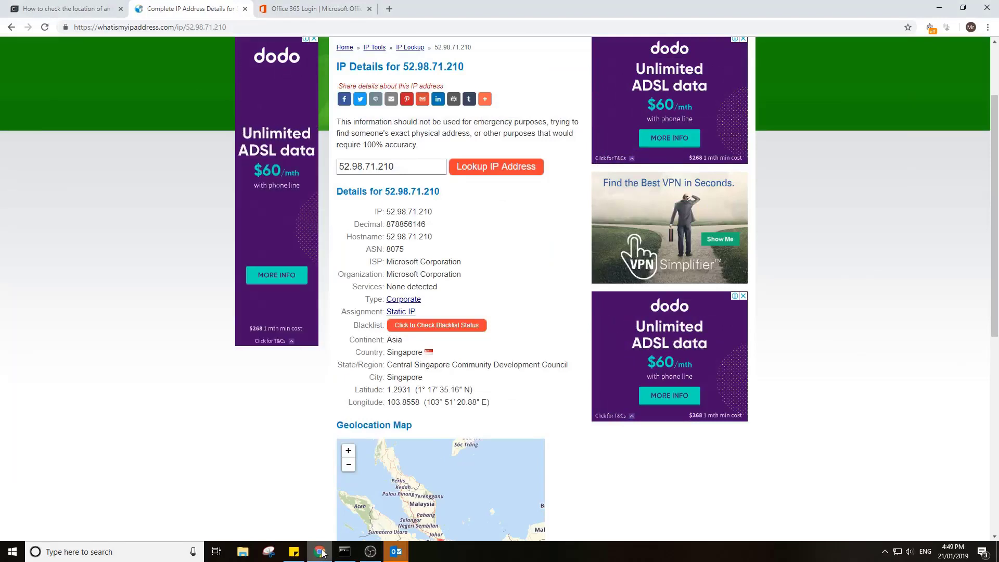
- Launch Control Panel and reach the network adapter list via Network and Sharing Center
click(139, 557)
text(control)
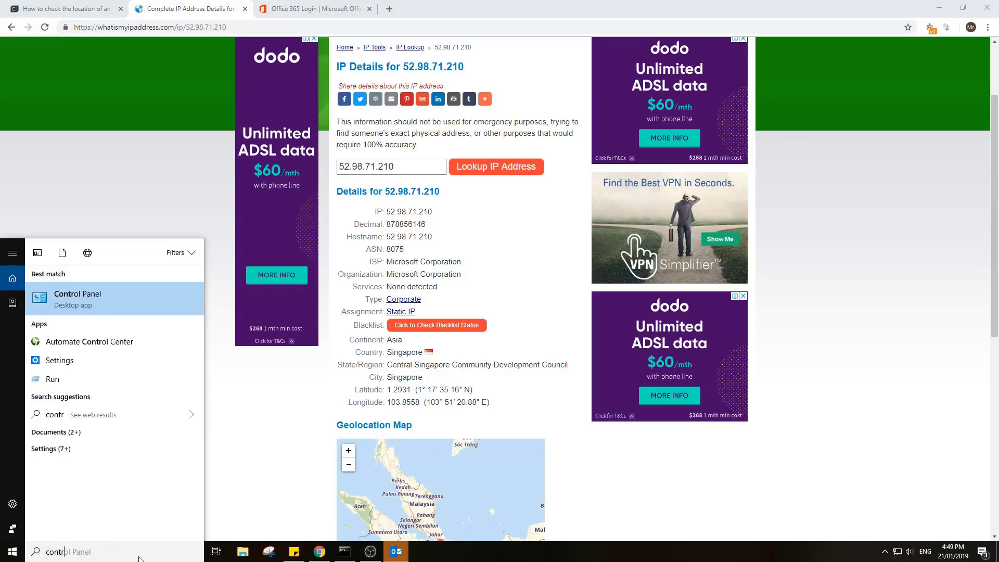
key(Return)
click(630, 151)
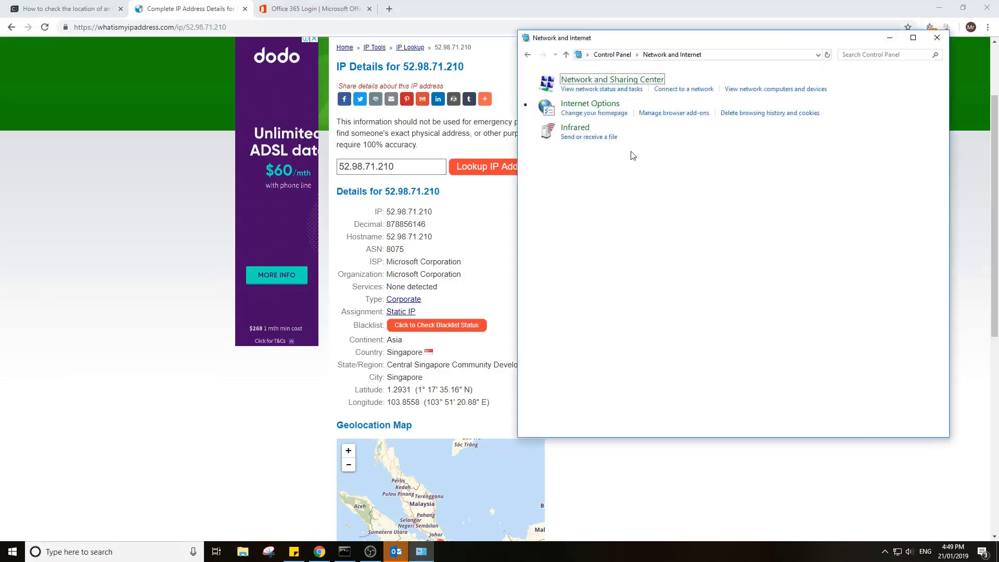
click(682, 81)
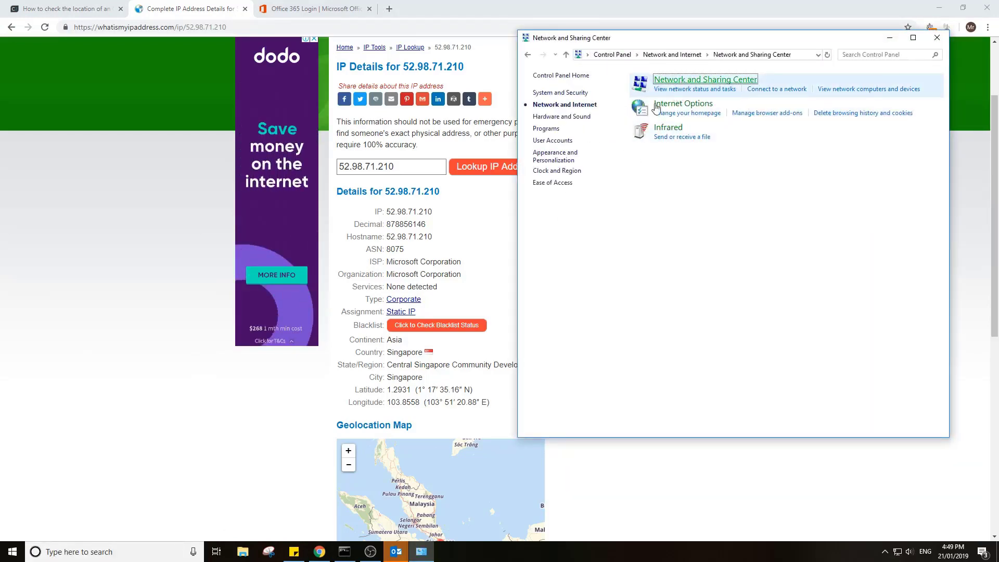
click(567, 94)
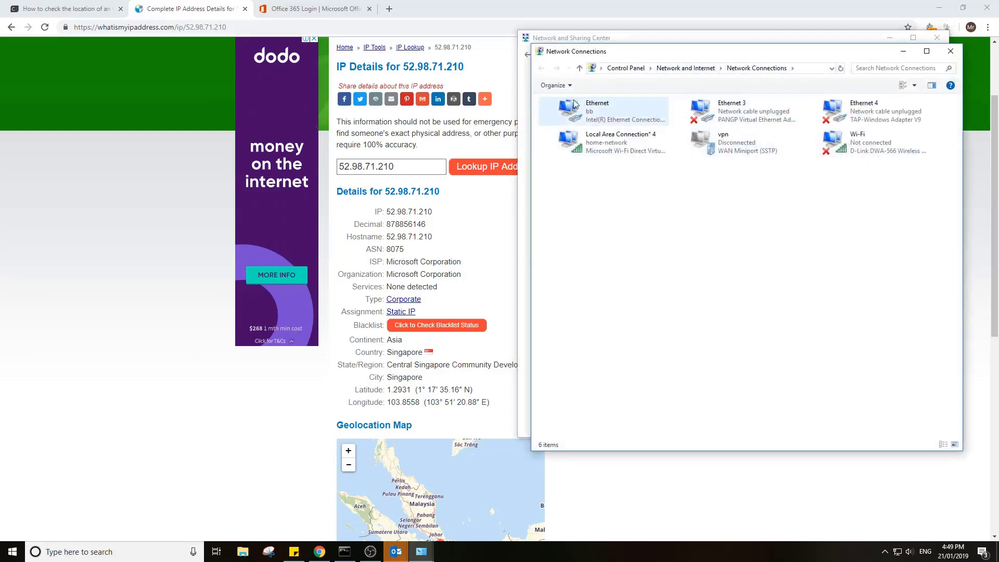
- Open the Ethernet adapter's IPv4 properties, showing DNS servers 8.8.8.8 and 8.8.4.4
double_click(599, 111)
click(585, 169)
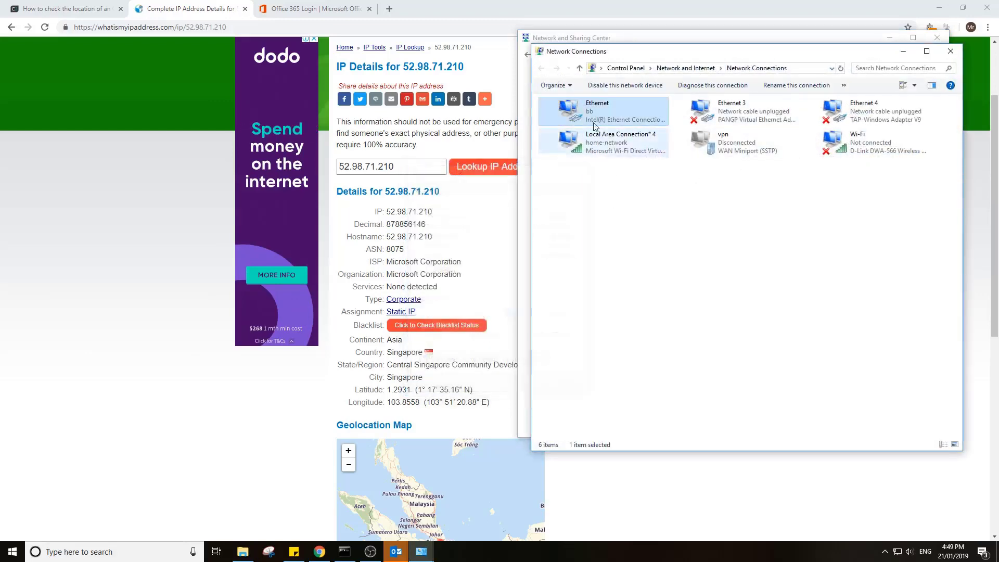
right_click(593, 117)
click(641, 216)
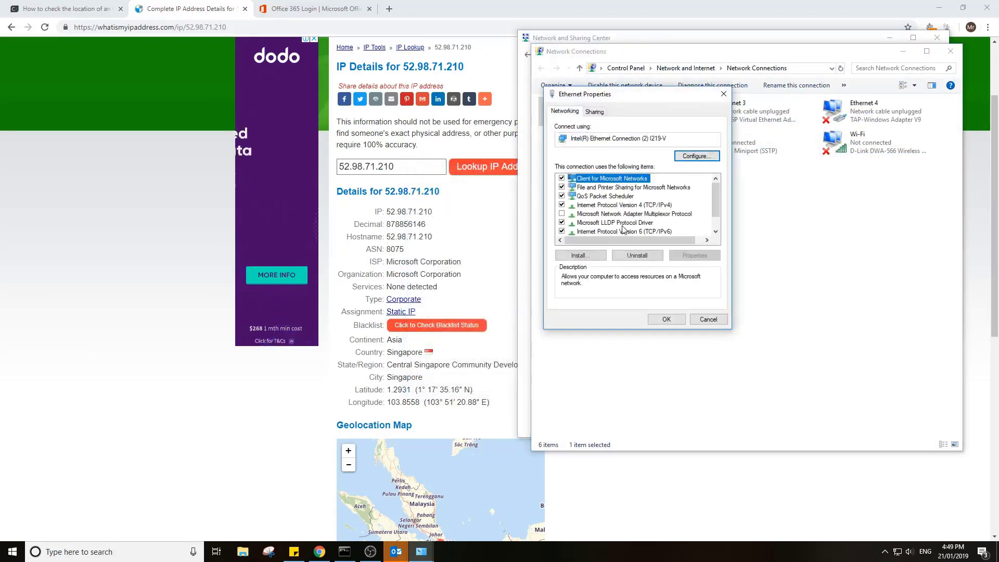
click(625, 204)
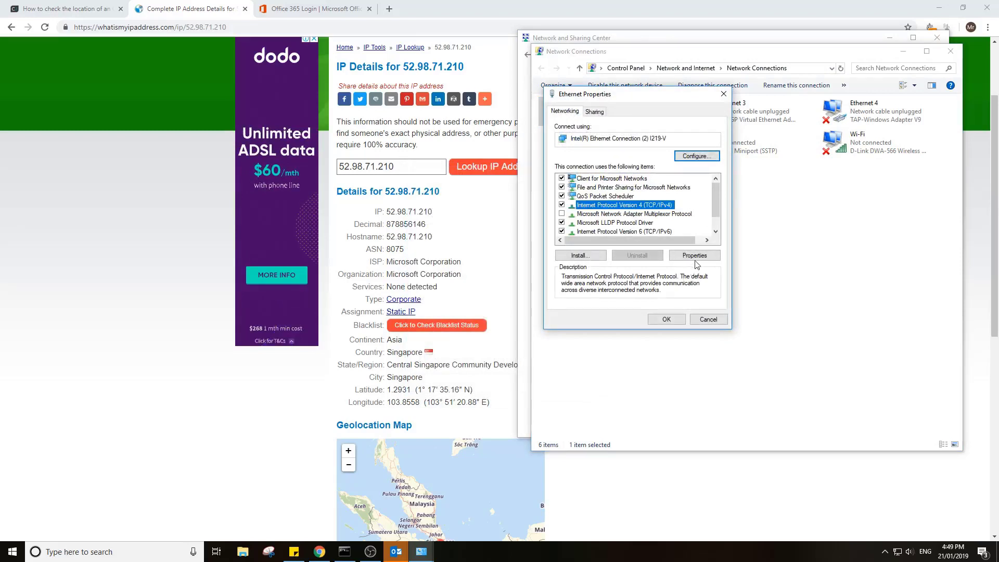
click(698, 256)
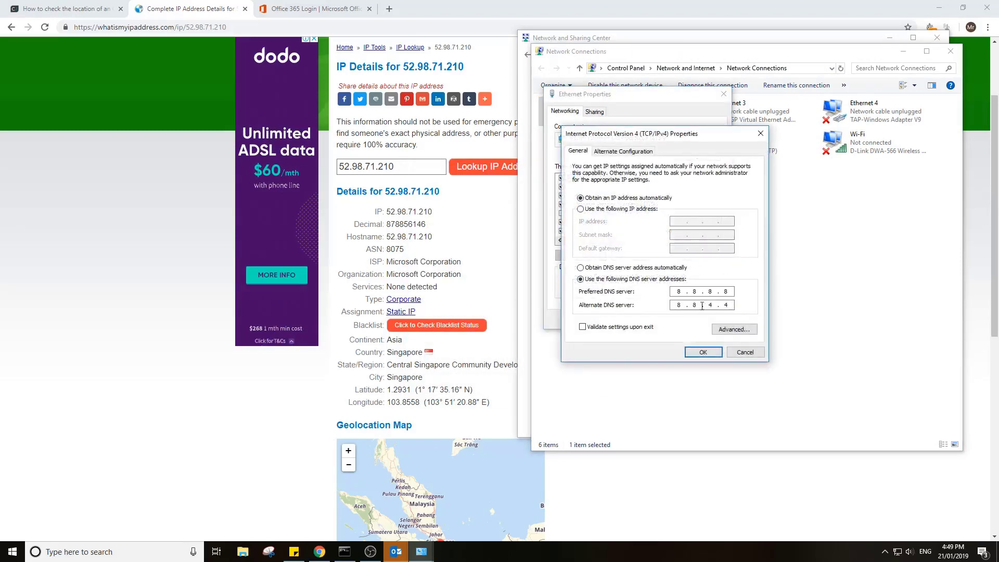
- Clear the alternate DNS server address 8.8.4.4 in the Ethernet IPv4 properties
click(731, 290)
click(725, 304)
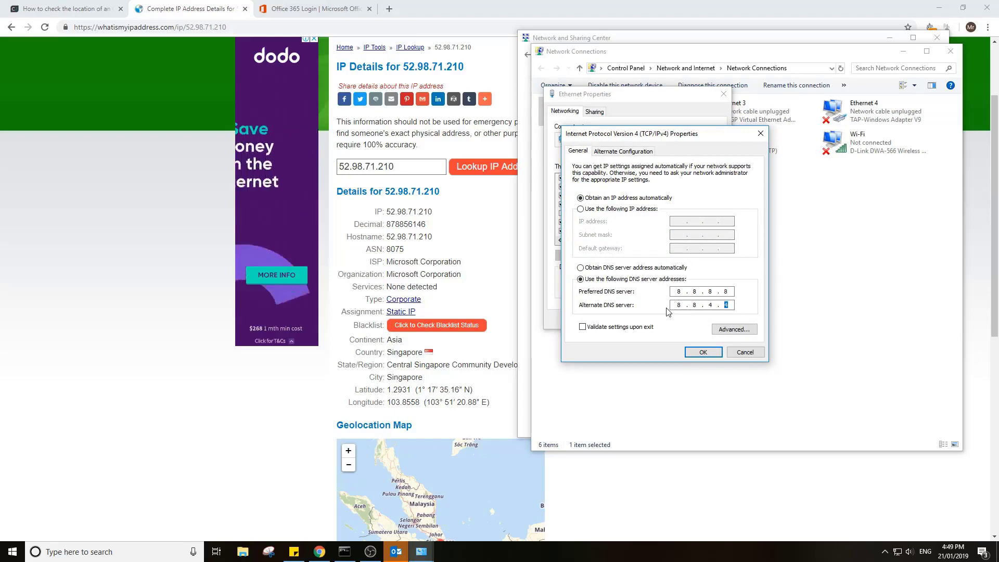
click(729, 305)
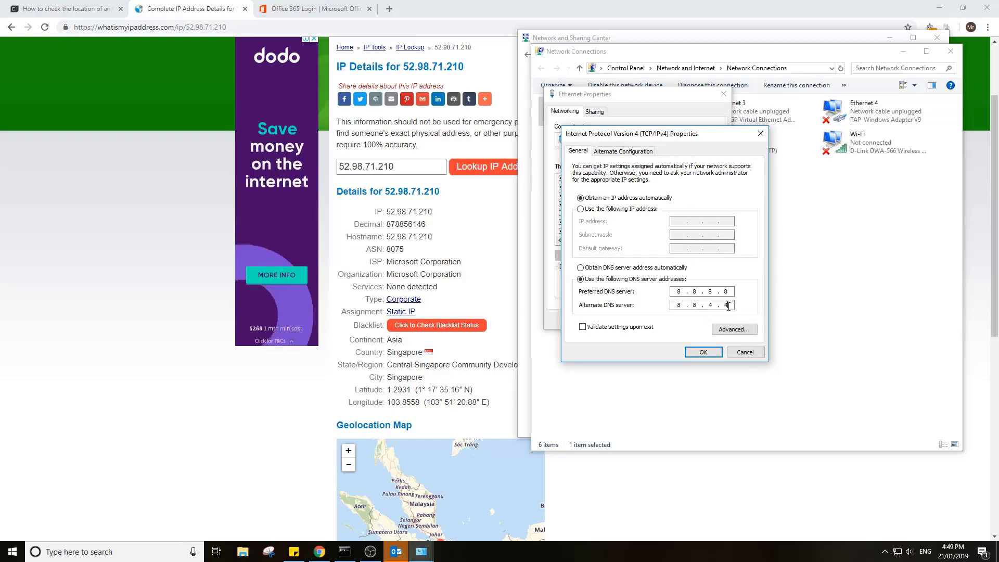
click(668, 291)
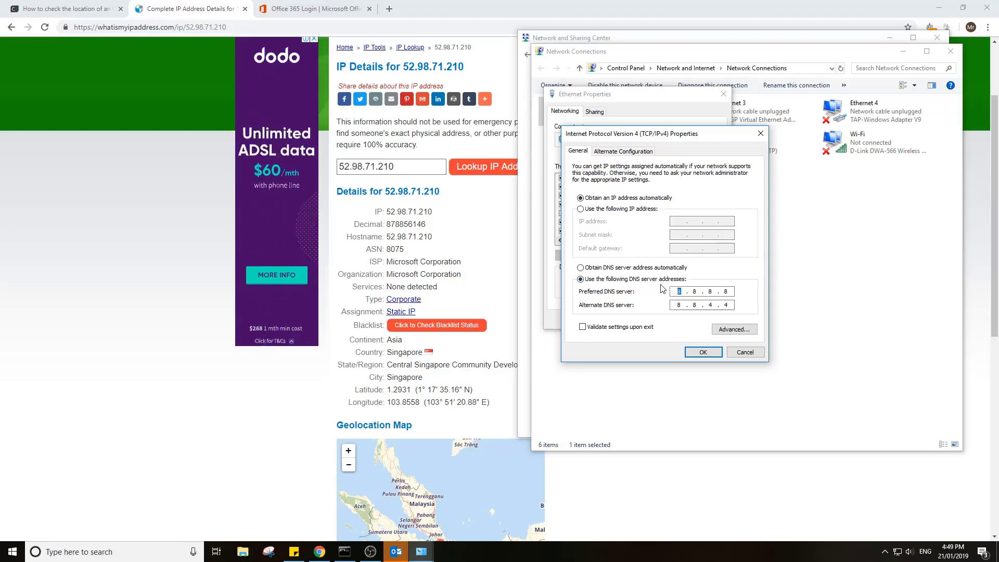
drag(650, 138, 417, 150)
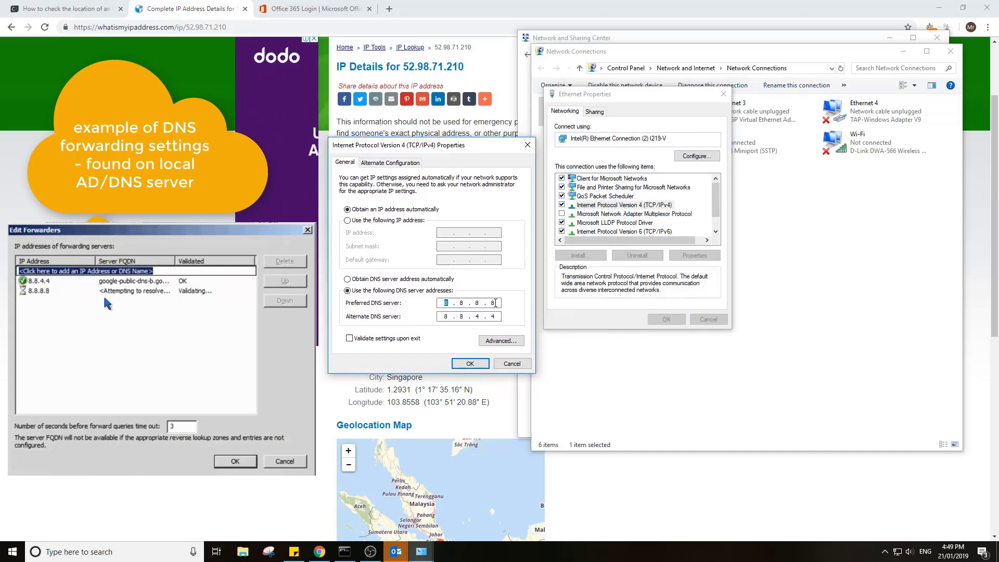
double_click(492, 303)
click(496, 304)
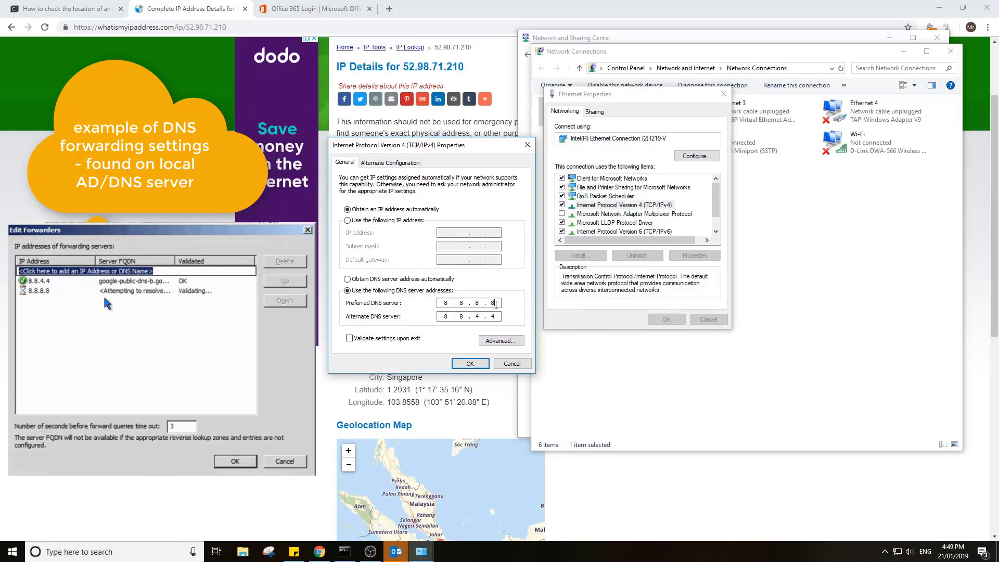
double_click(446, 302)
double_click(477, 316)
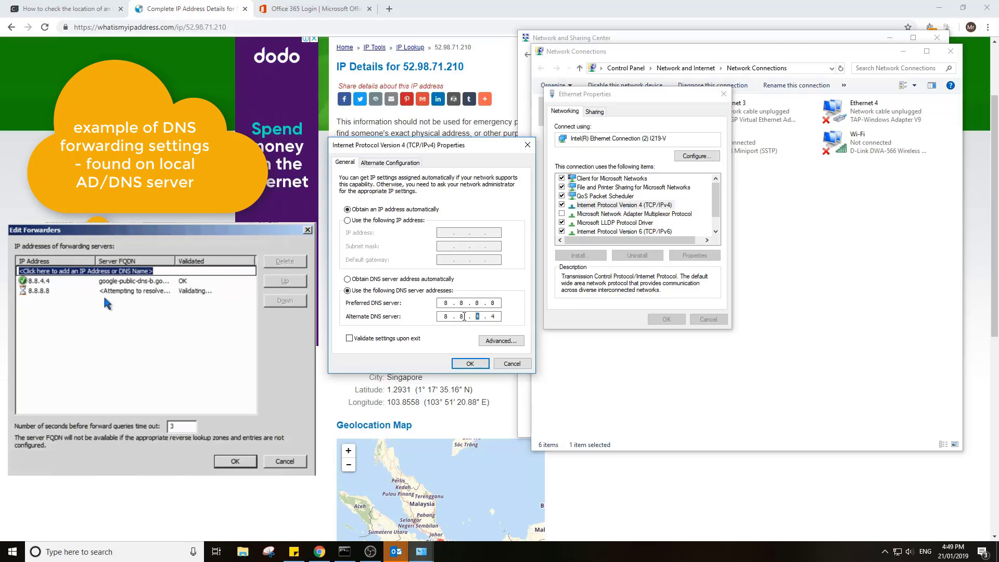
double_click(462, 316)
double_click(446, 316)
double_click(452, 305)
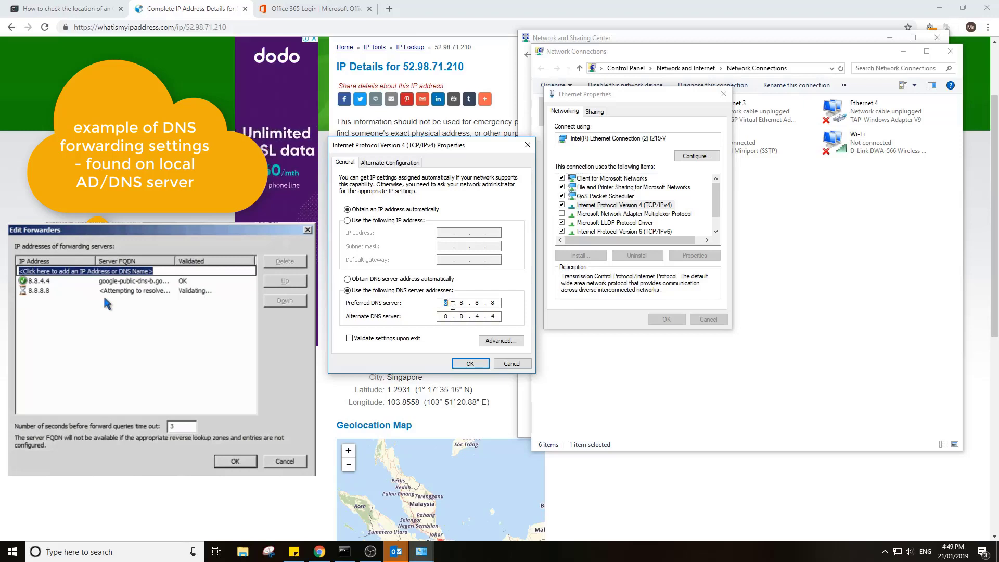
click(498, 316)
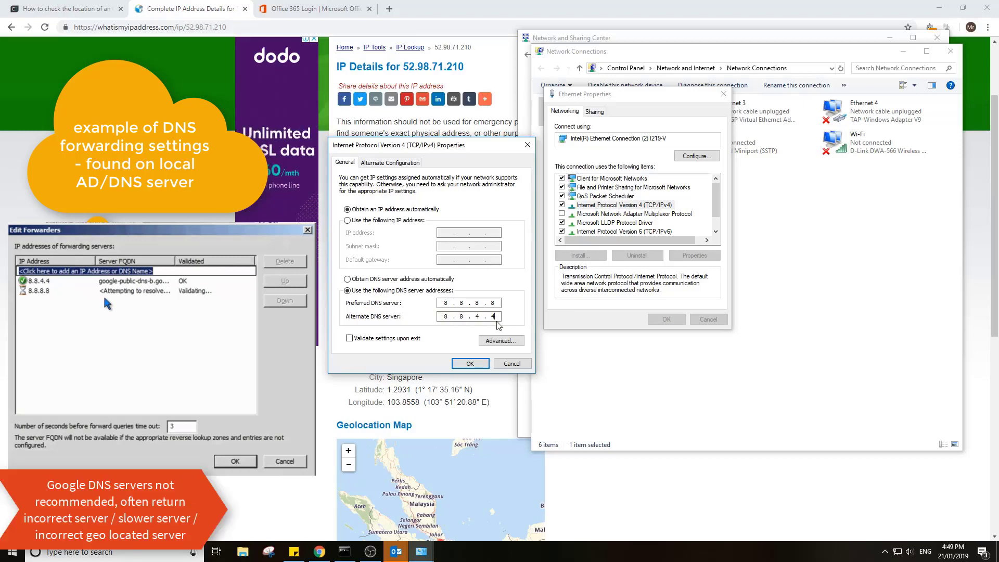
key(BackSpace)
key(BackSpace)
key(BackSpace)
- Set the preferred DNS server to 1.1.1.1 and confirm both network property dialogs
click(494, 303)
key(BackSpace)
key(BackSpace)
key(BackSpace)
text(1.1.1.1)
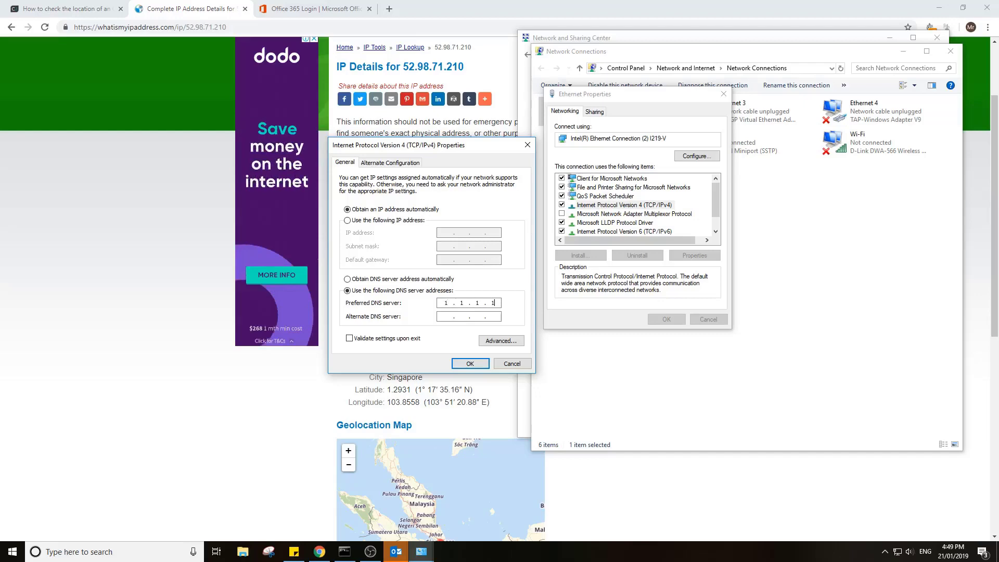
click(469, 363)
click(666, 319)
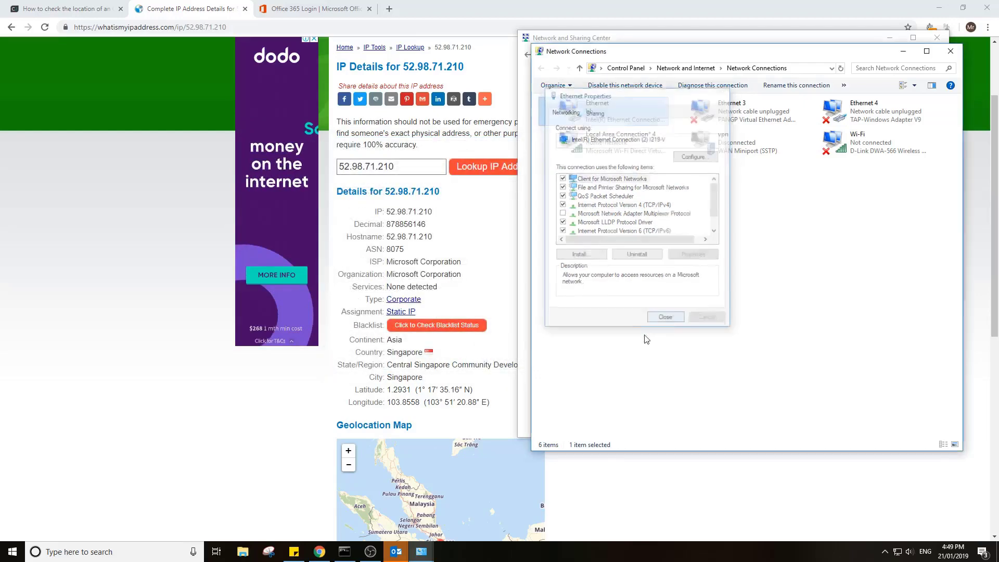
click(313, 418)
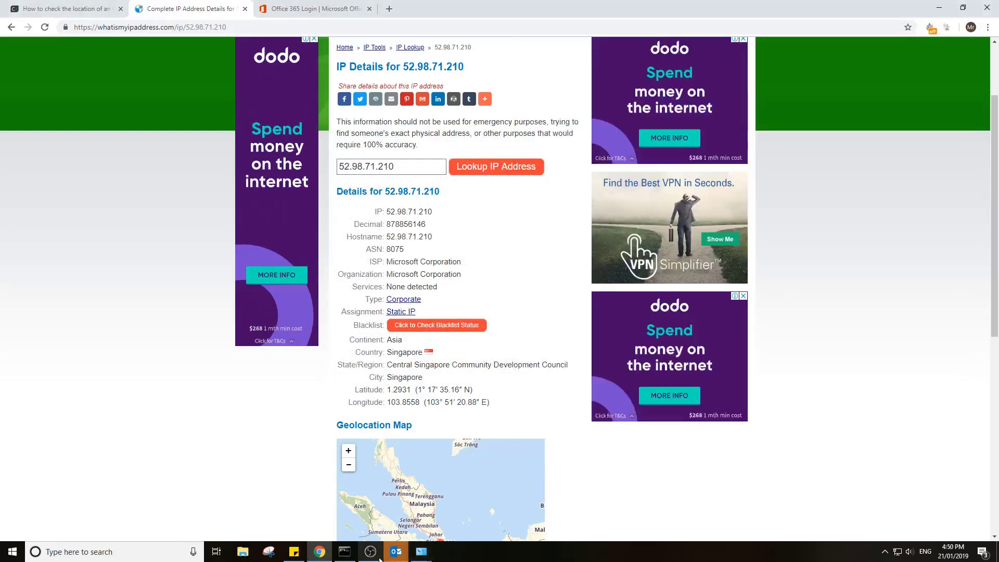
- Re-run the ping (now 16 ms) and nslookup of outlook.office365.com, resolving through 1.1.1.1
click(344, 551)
text(p)
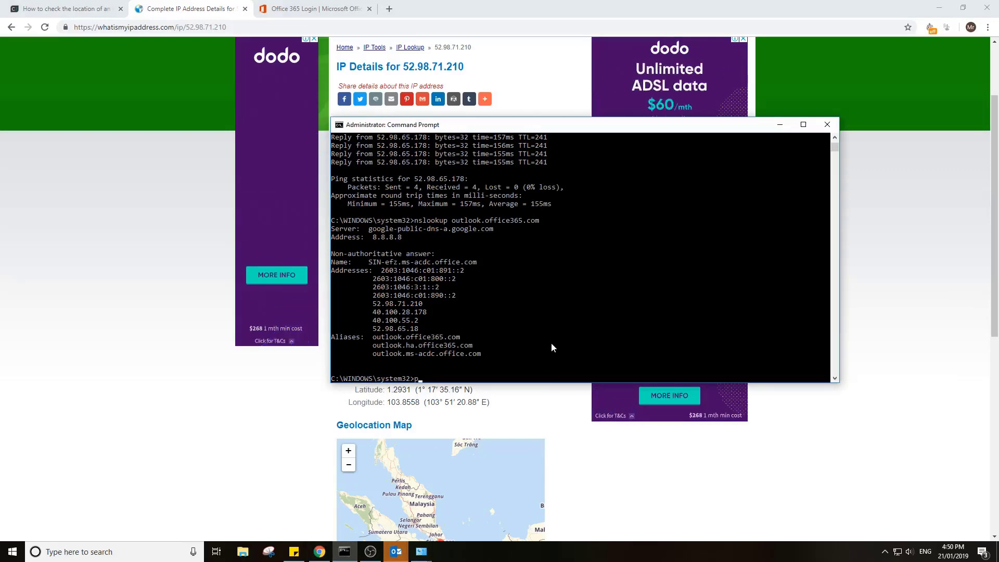
text(ing outlook.office3)
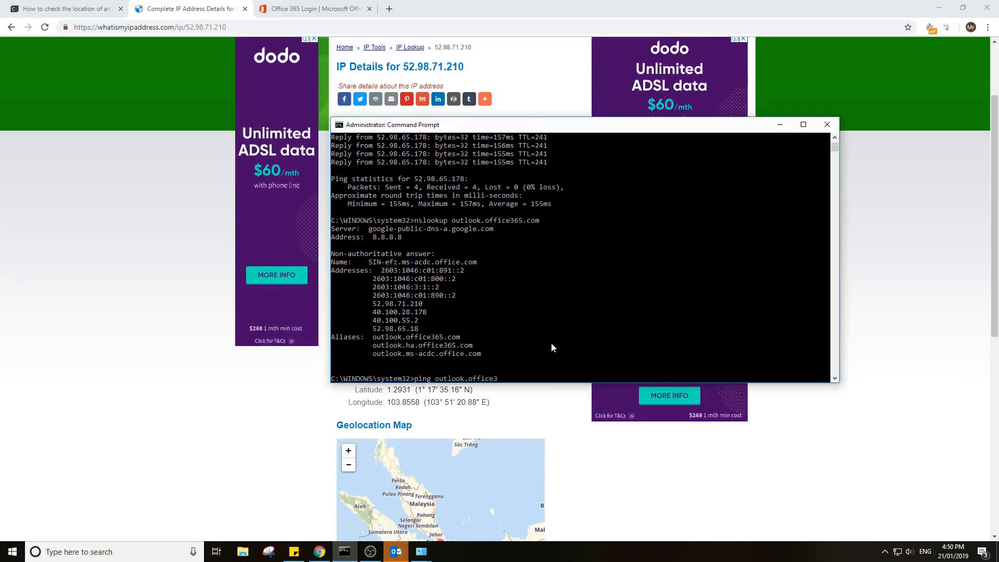
text(65.com)
key(Return)
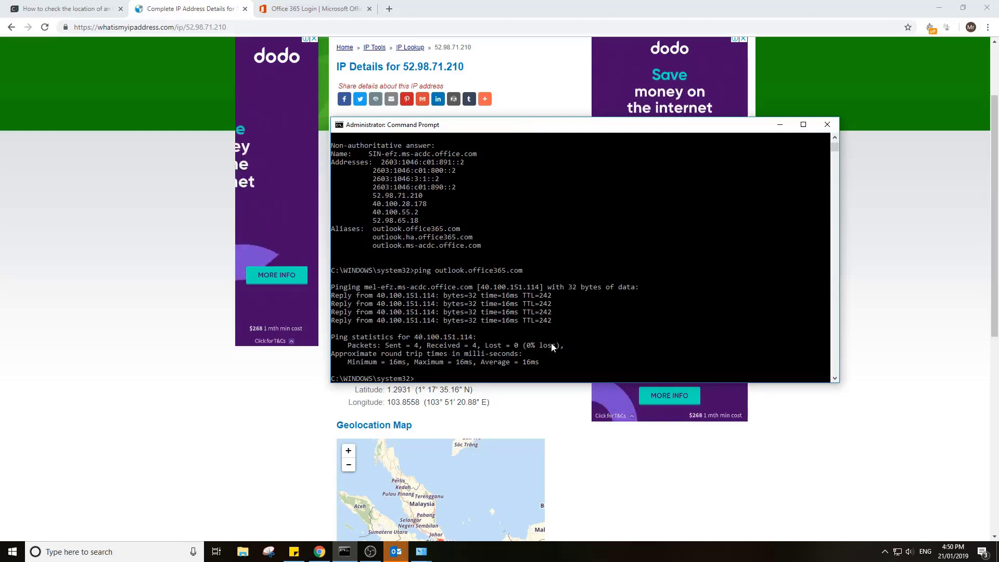
text(nslookup)
text( o)
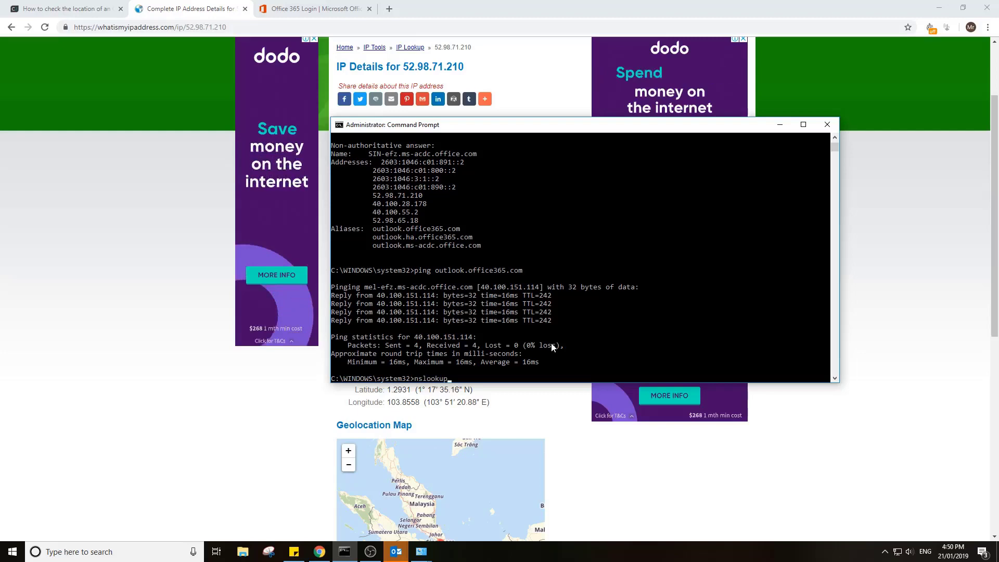
text(utlo)
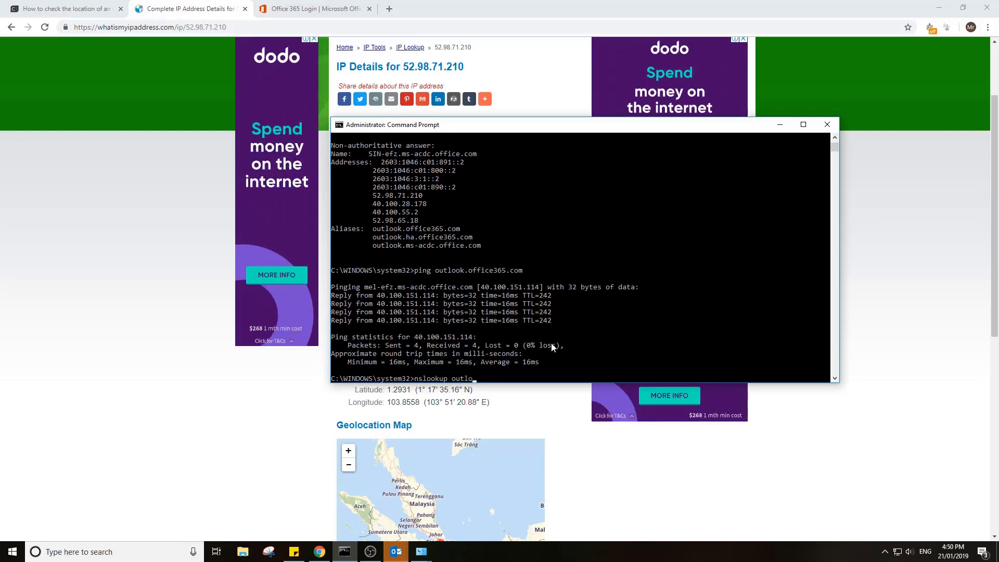
text(ok.office365.com)
key(Return)
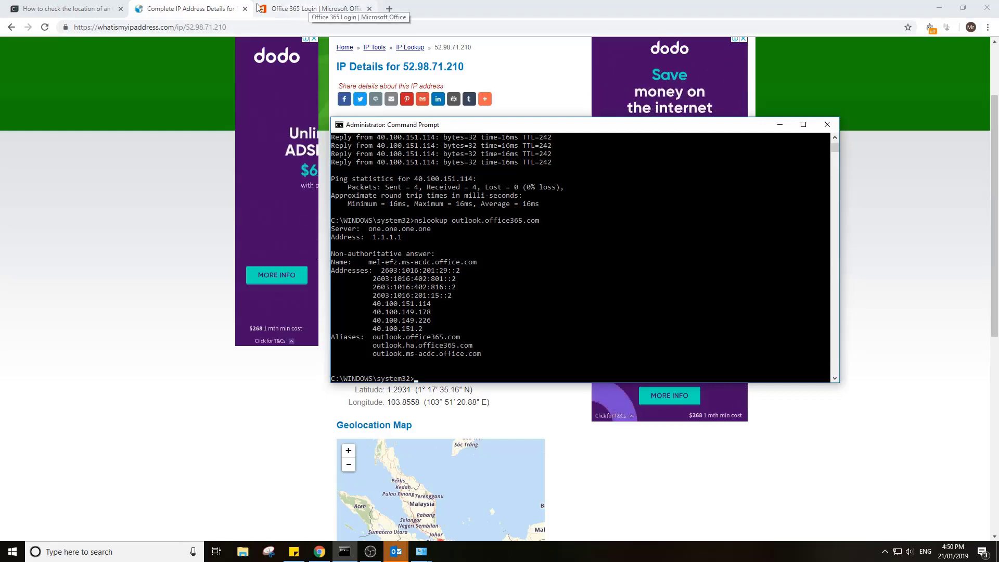
- Look up 40.100.151.2, which places Microsoft Azure in Melbourne, Victoria, Australia
drag(394, 167, 312, 167)
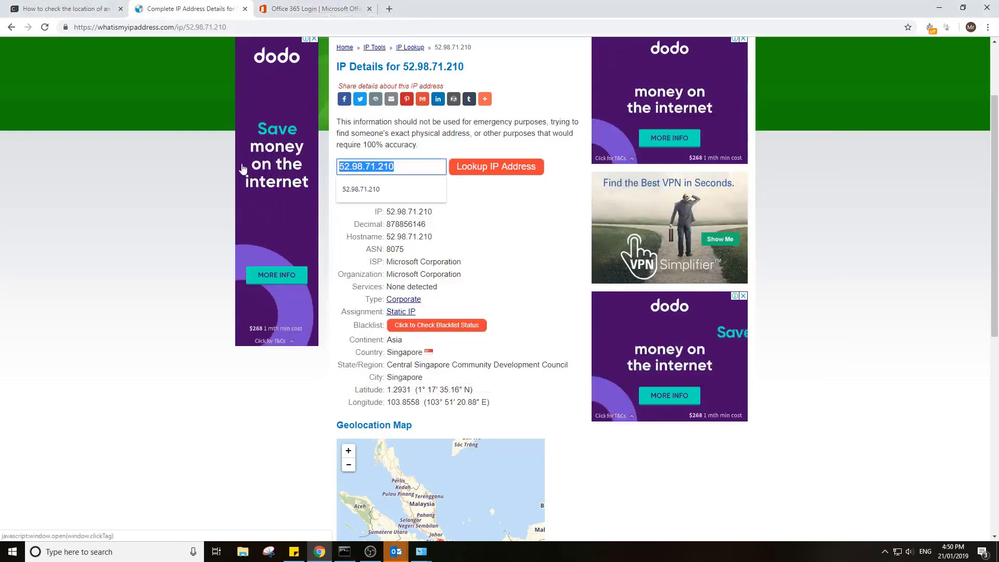
text(40.100.151.2)
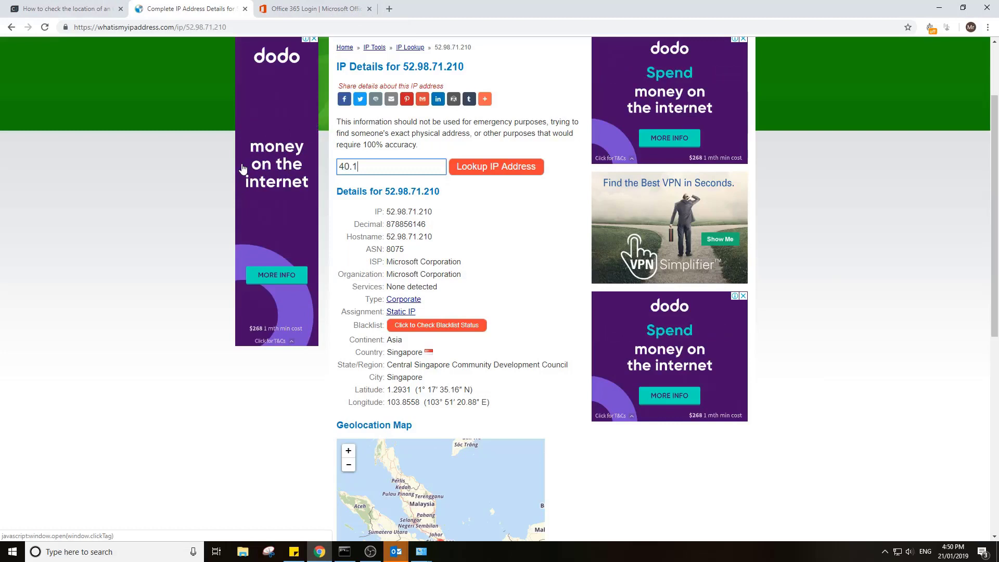
click(515, 171)
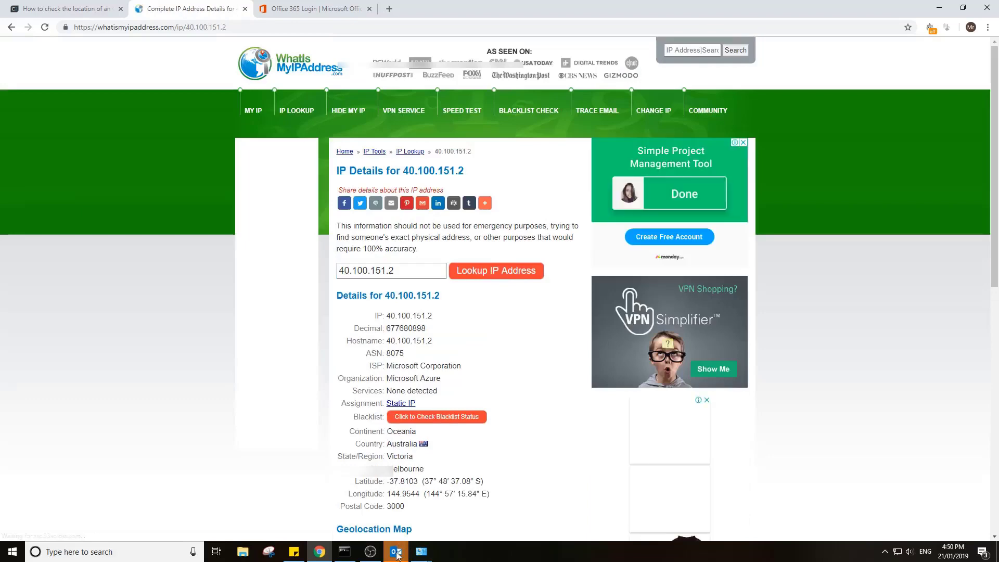
mouse_move(398, 551)
click(384, 516)
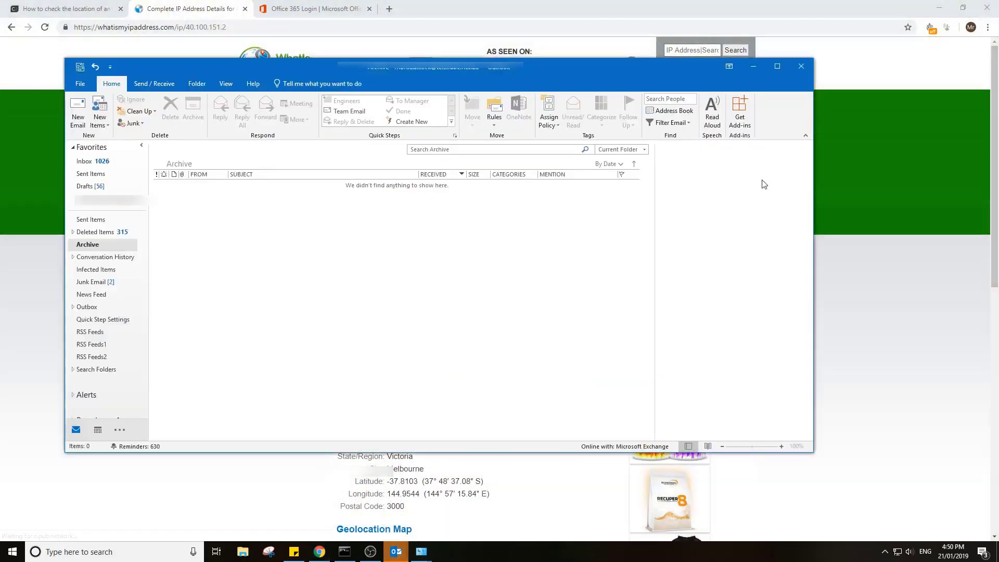
click(753, 66)
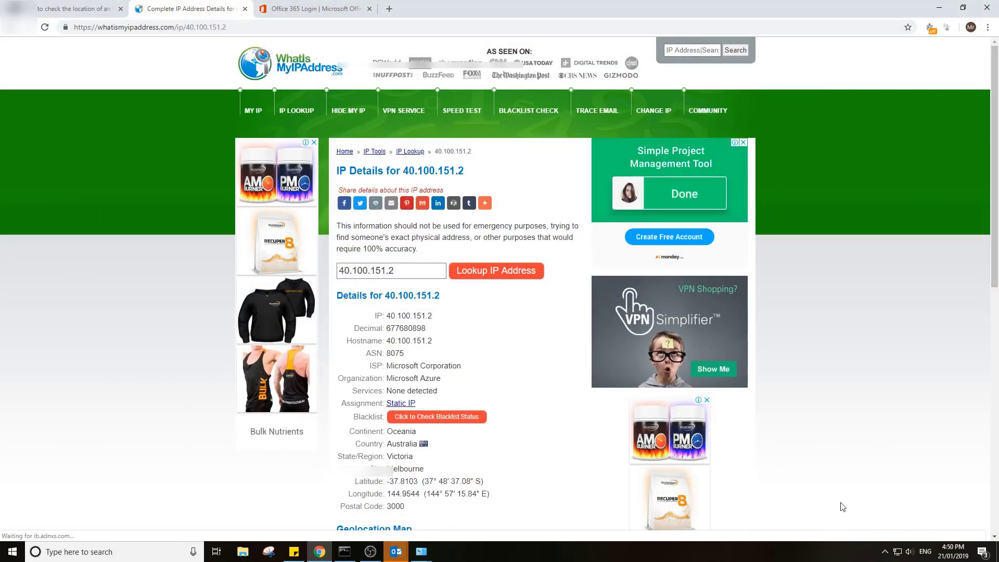
mouse_move(408, 556)
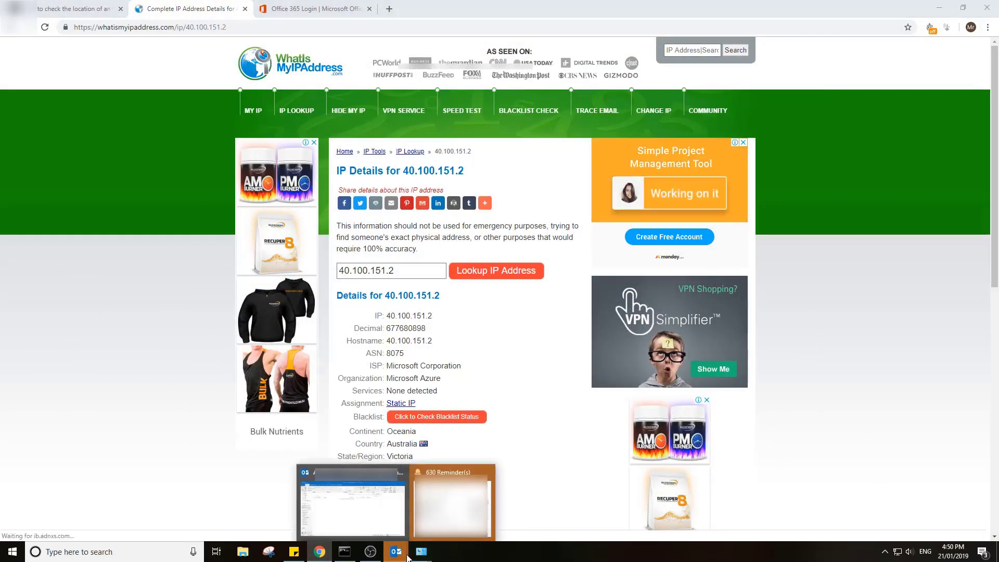
click(395, 504)
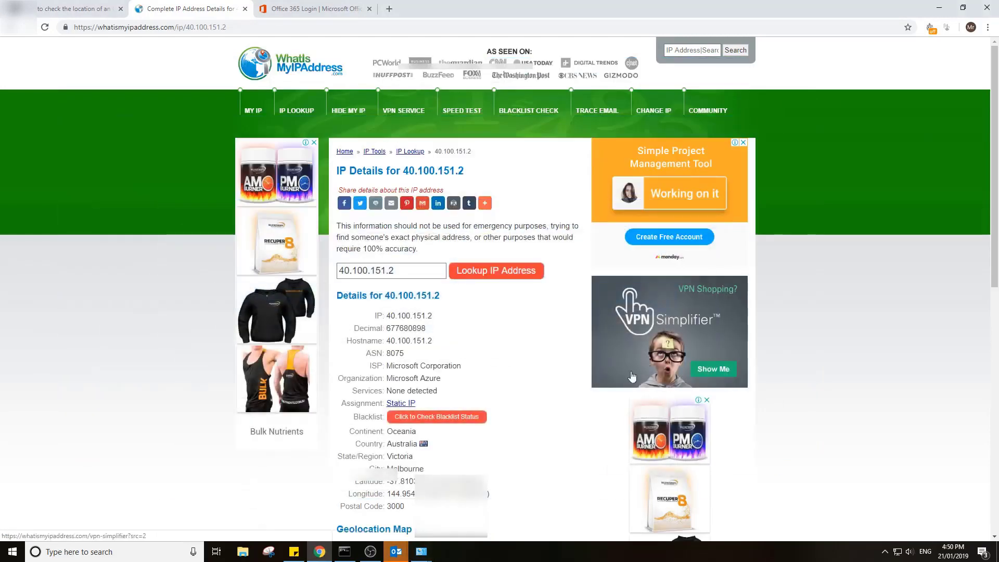
mouse_move(395, 559)
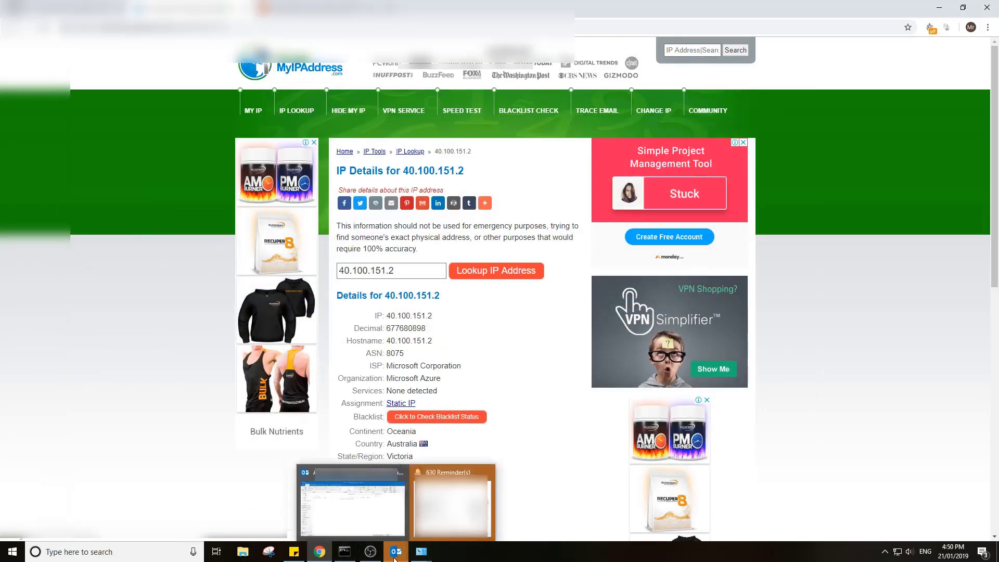
mouse_move(385, 534)
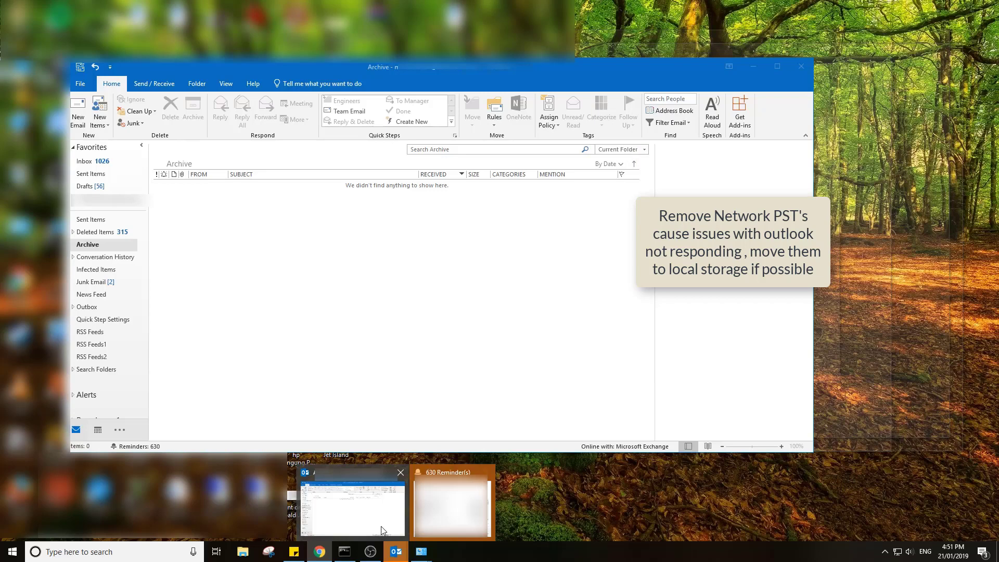
click(381, 531)
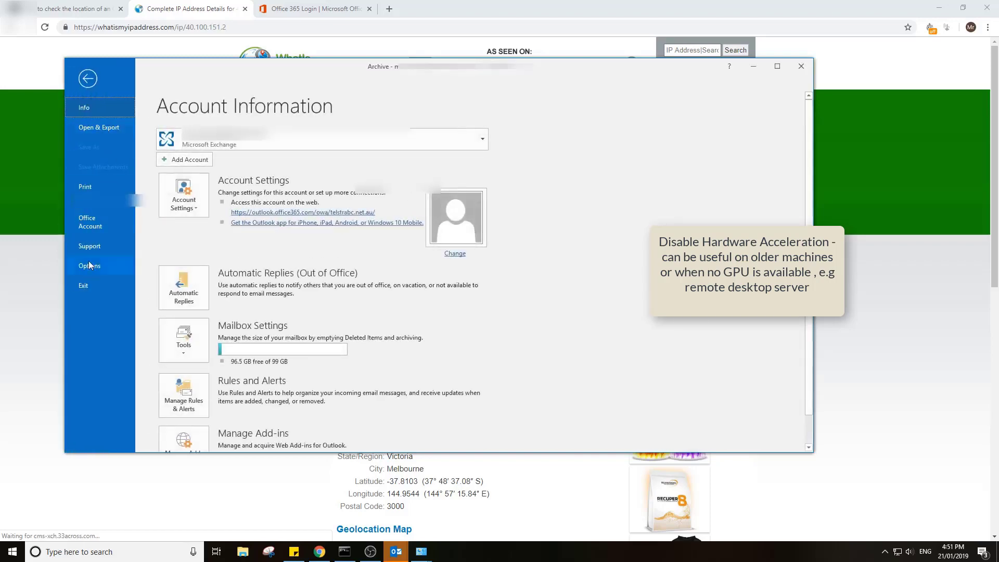
click(89, 264)
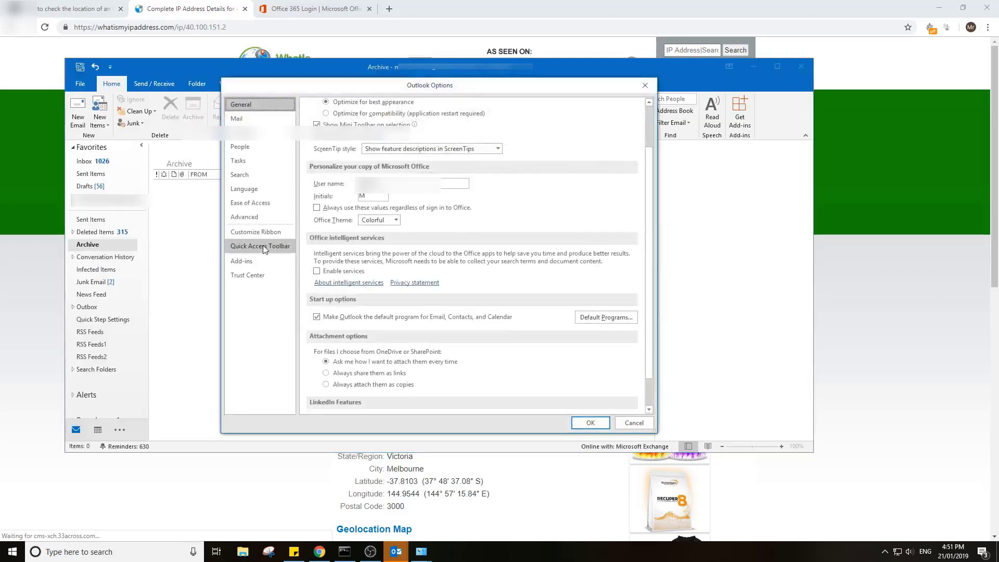
click(248, 217)
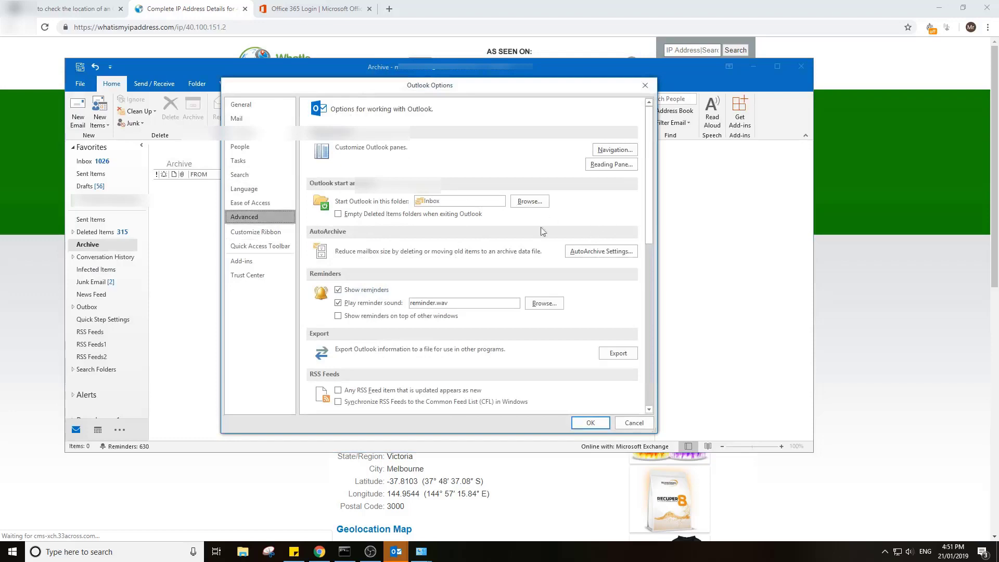
drag(648, 205, 647, 311)
scroll(520, 312, down, 3)
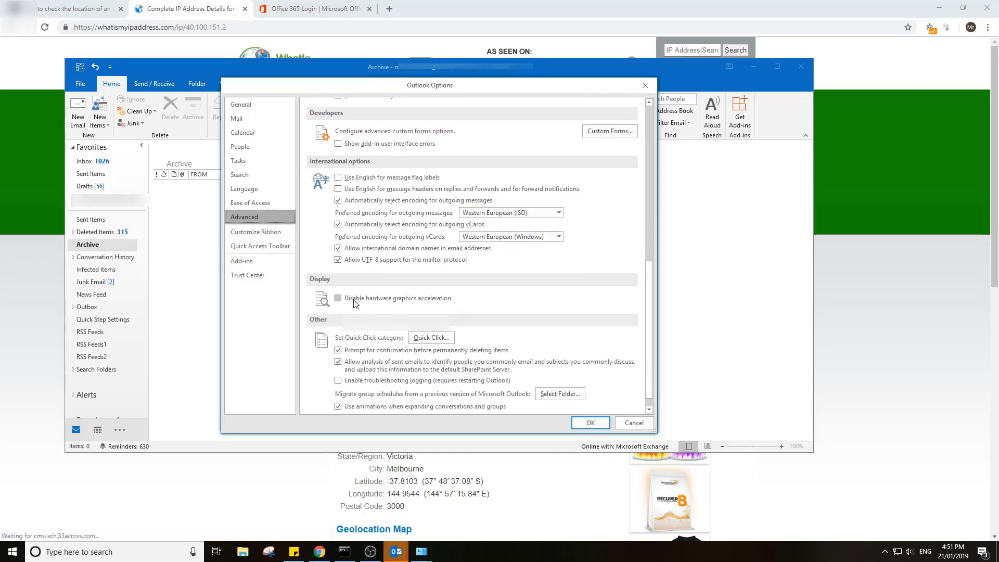
- Close Outlook Options and open the Exchange account's Change dialog, showing Cached Exchange Mode unchecked
click(635, 422)
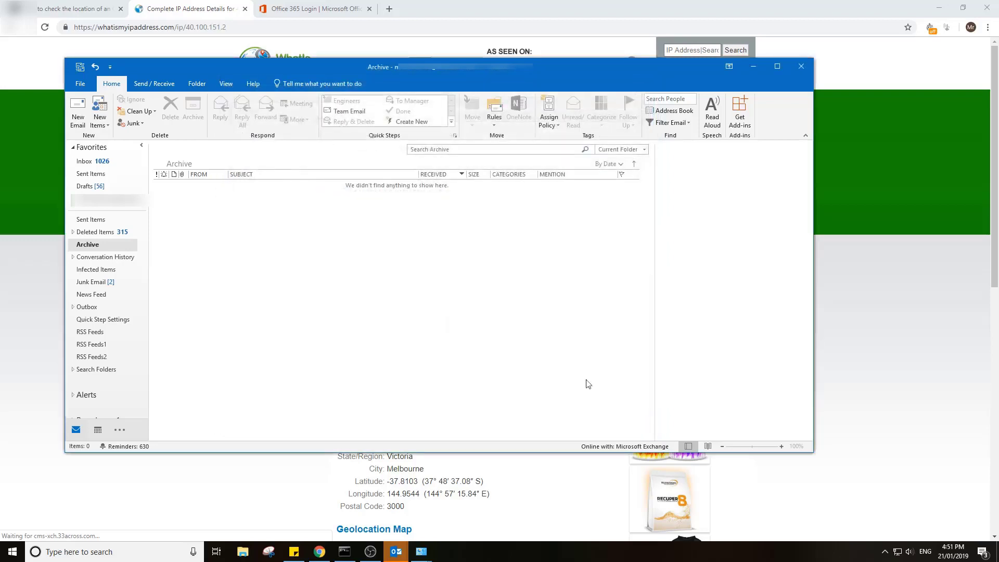
click(80, 84)
click(183, 197)
click(204, 229)
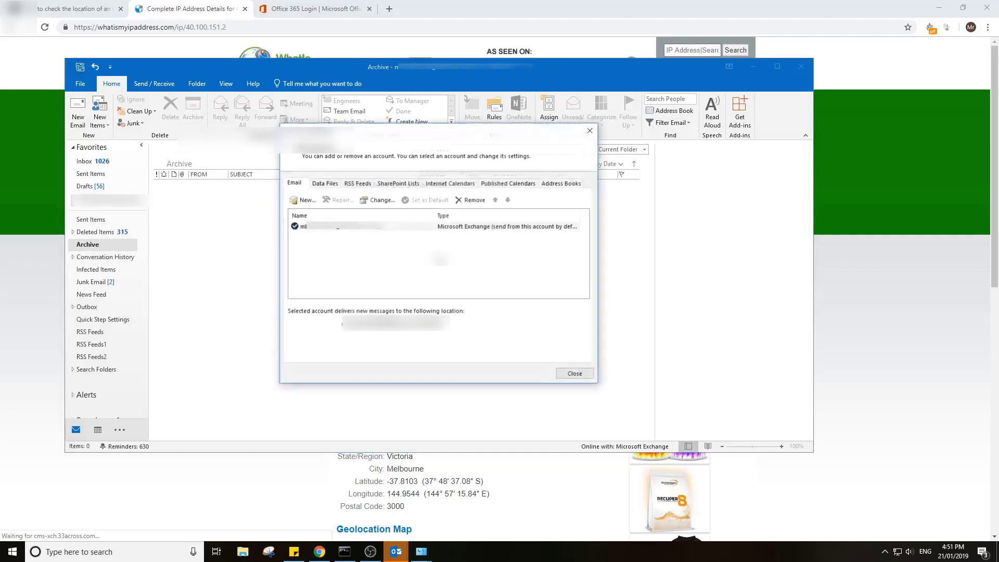
click(383, 200)
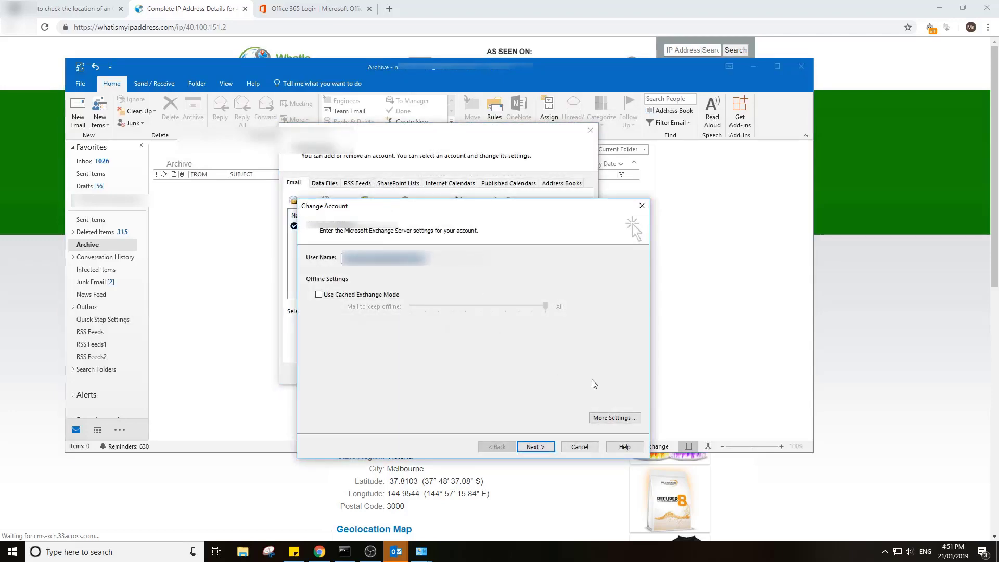